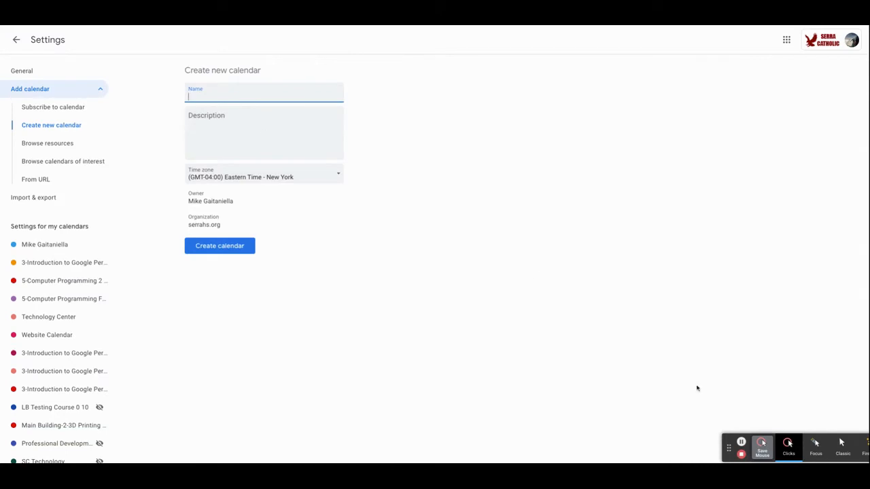
{"action": "left_click", "coordinate": [762, 447]}
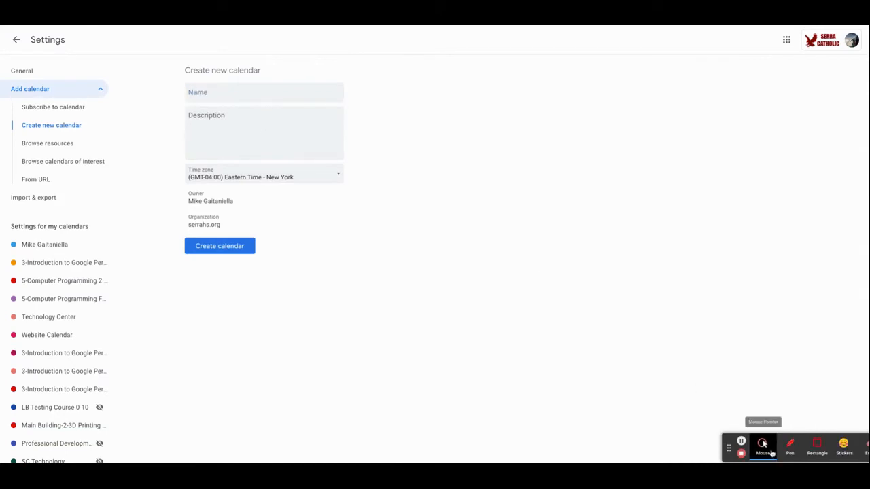
{"action": "left_click", "coordinate": [832, 454]}
{"action": "left_click", "coordinate": [830, 454]}
{"action": "mouse_move", "coordinate": [163, 75]}
{"action": "left_mouse_down"}
{"action": "mouse_move", "coordinate": [326, 165]}
{"action": "mouse_move", "coordinate": [367, 169]}
{"action": "left_mouse_up"}
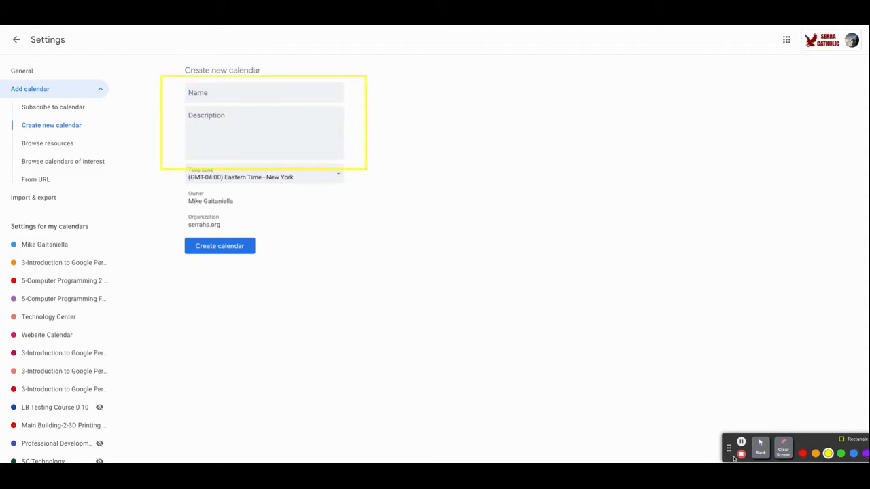
{"action": "left_click", "coordinate": [760, 448]}
Create a new calendar with the name "name" and the description "description"
{"action": "left_click", "coordinate": [242, 93]}
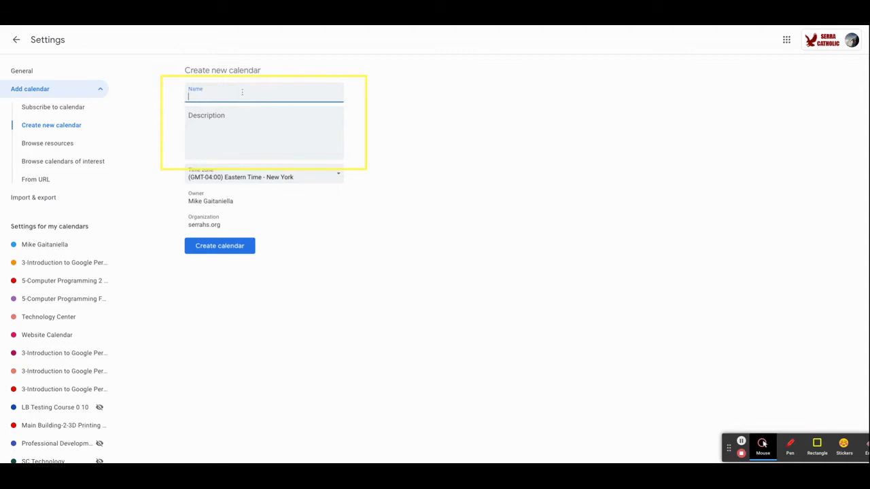
{"action": "key", "text": "Tab"}
{"action": "type", "text": "d"}
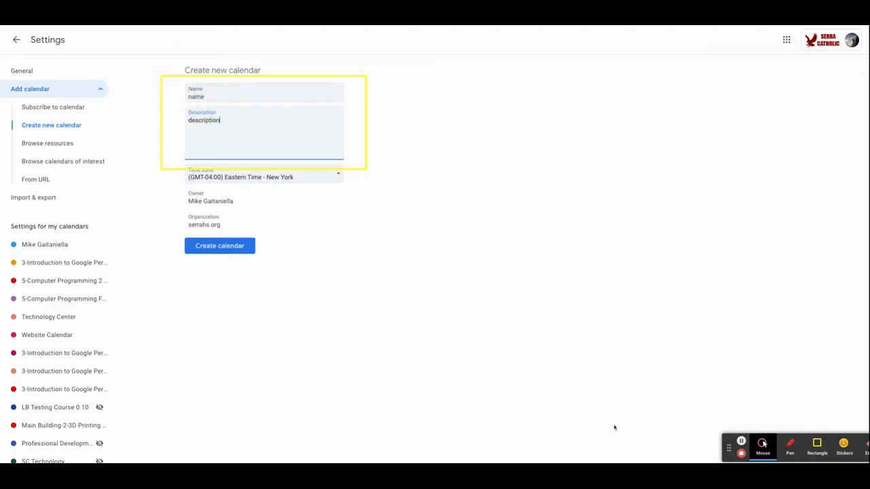
{"action": "left_click", "coordinate": [762, 445]}
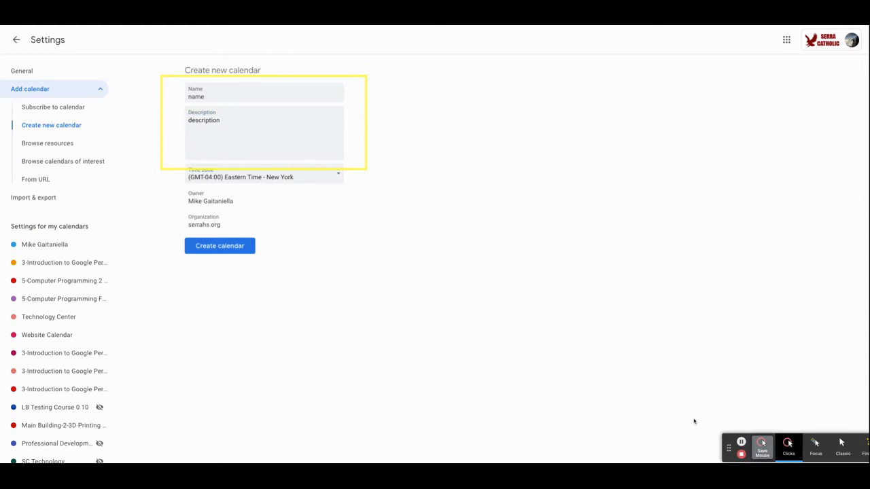
{"action": "left_click", "coordinate": [219, 246]}
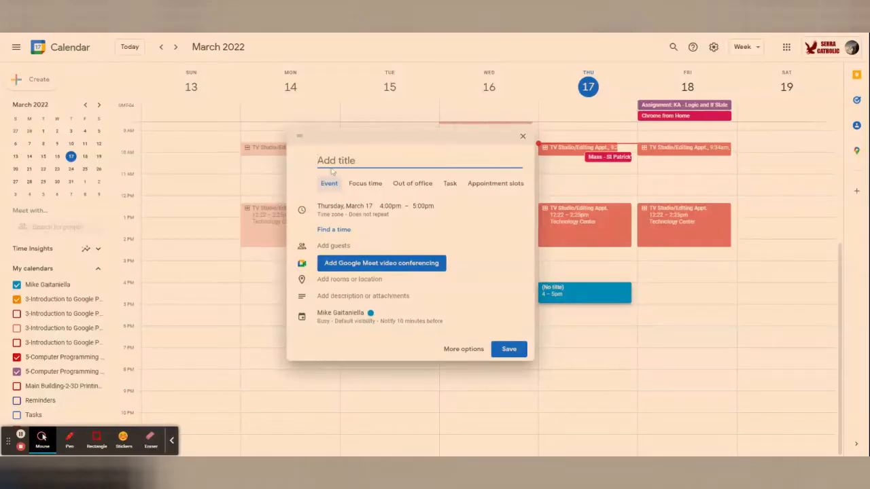
Title the new event "Calendar Event Title" and schedule it for Thursday, March 17 from 4:15pm to 6:15pm
{"action": "left_click", "coordinate": [330, 162]}
{"action": "type", "text": "Calendar Event Title"}
{"action": "left_click", "coordinate": [337, 208]}
{"action": "left_click", "coordinate": [340, 207]}
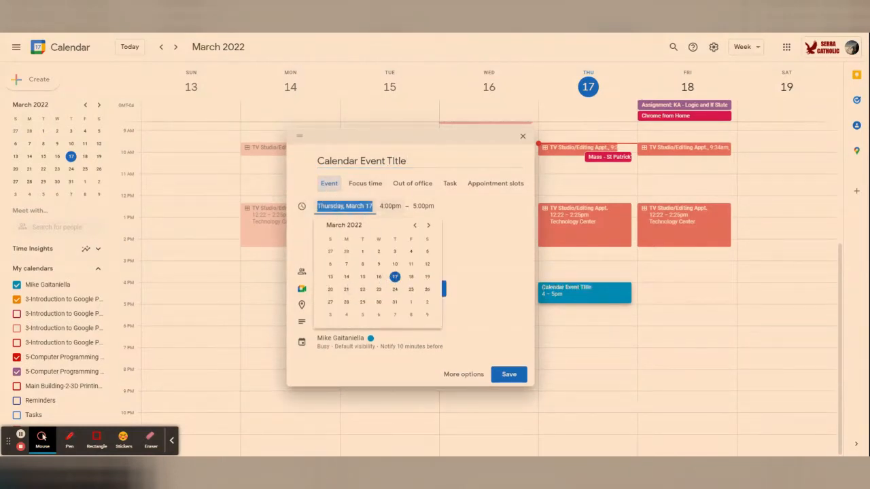
{"action": "left_click", "coordinate": [390, 206]}
{"action": "left_click", "coordinate": [394, 280]}
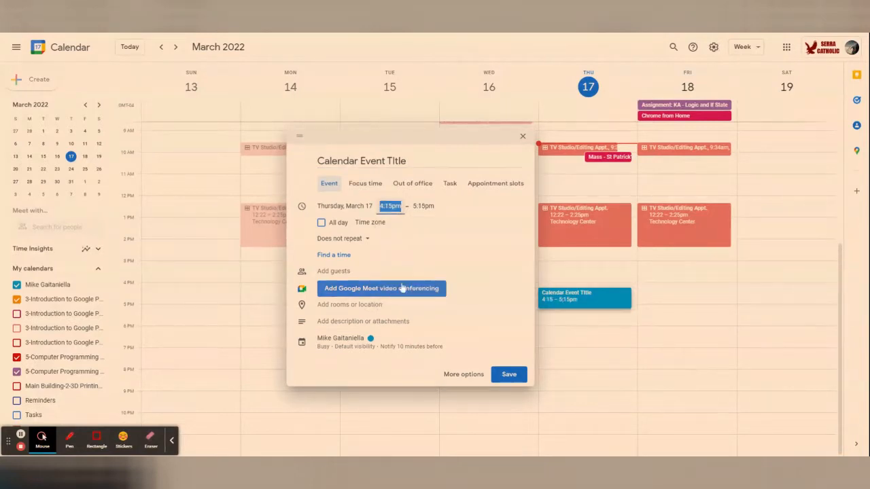
{"action": "left_click", "coordinate": [423, 206]}
{"action": "left_click", "coordinate": [429, 299]}
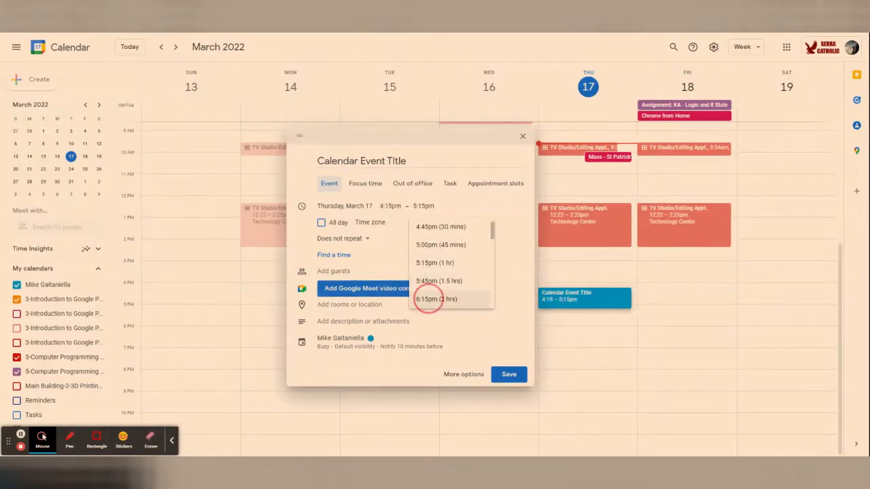
Try out the event's all-day, time zone and repeat options, keeping it timed and non-repeating
{"action": "left_click", "coordinate": [321, 223]}
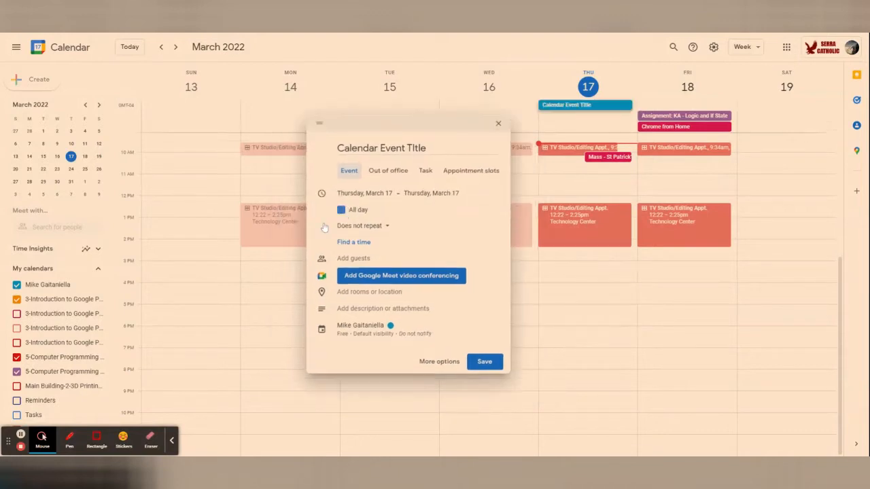
{"action": "left_click", "coordinate": [365, 195]}
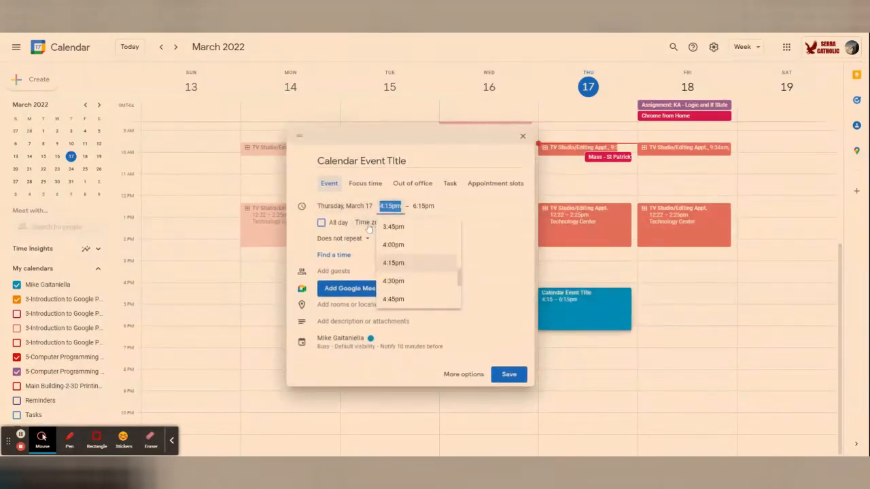
{"action": "left_click", "coordinate": [368, 225]}
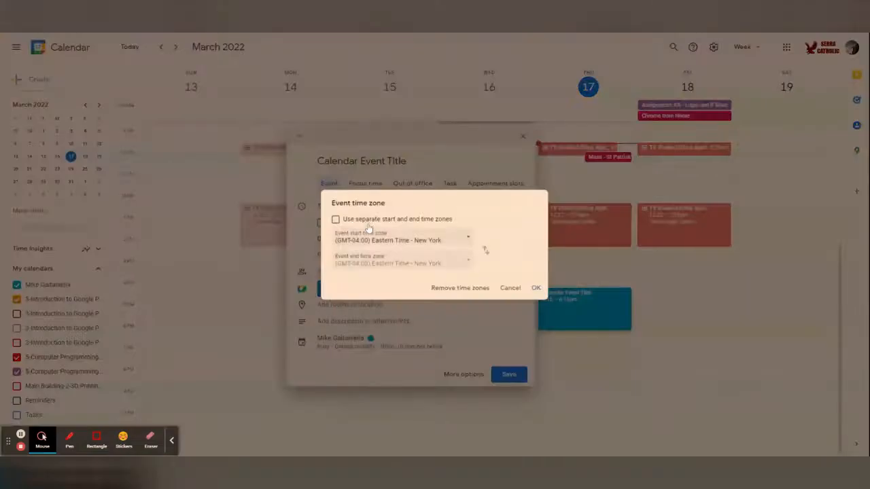
{"action": "left_click", "coordinate": [509, 290]}
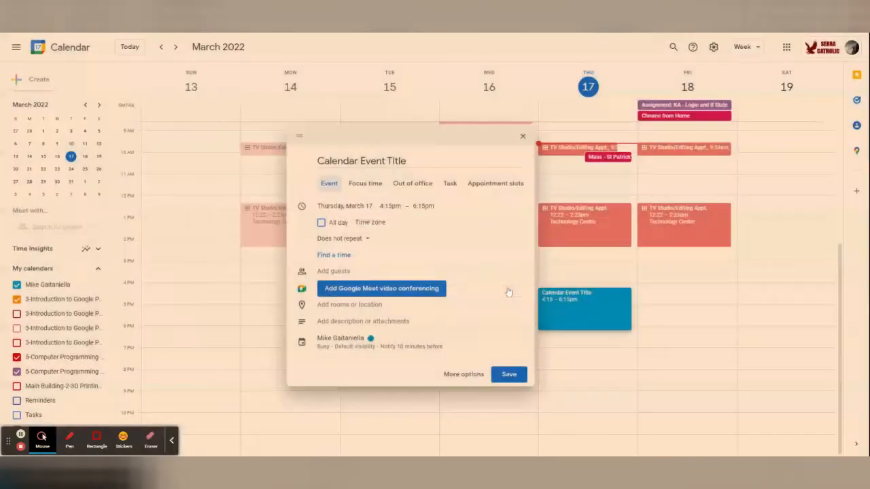
{"action": "left_click", "coordinate": [364, 239]}
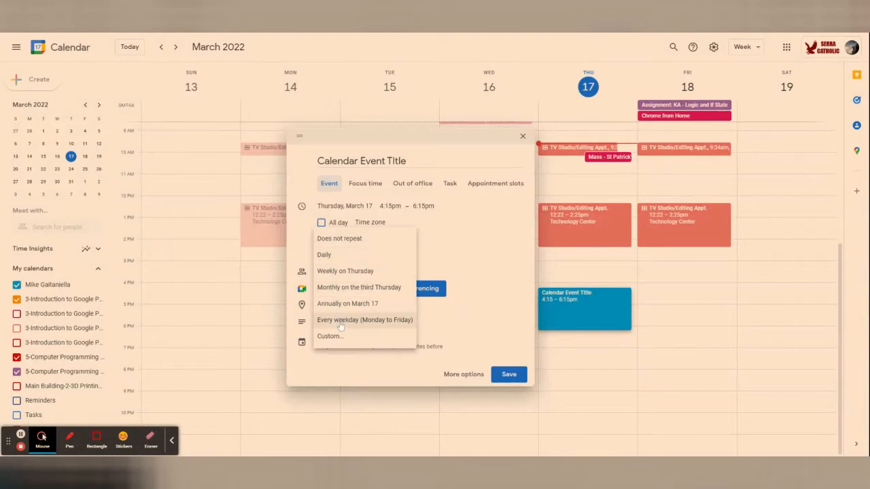
{"action": "left_click", "coordinate": [338, 241]}
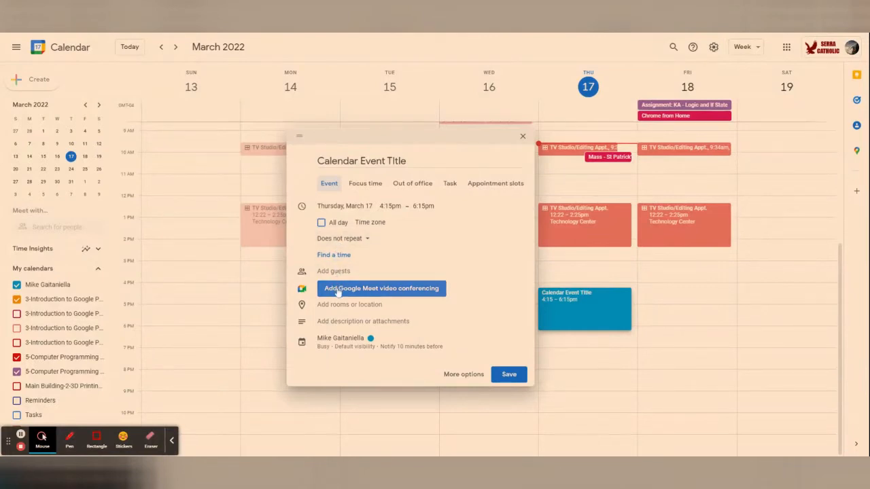
Add the description "Description of event" and attach yesterday's first VS Code Project #2 document from Google Drive
{"action": "left_click", "coordinate": [350, 324]}
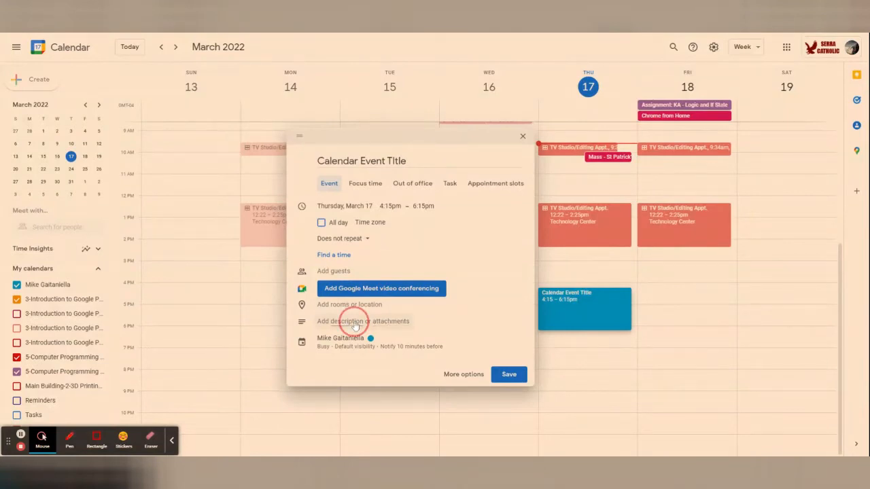
{"action": "type", "text": "Description of event"}
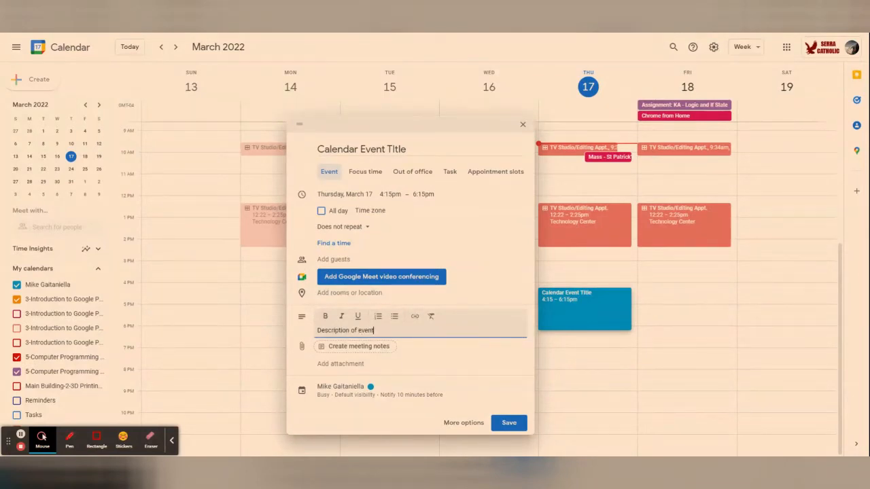
{"action": "left_click", "coordinate": [345, 365]}
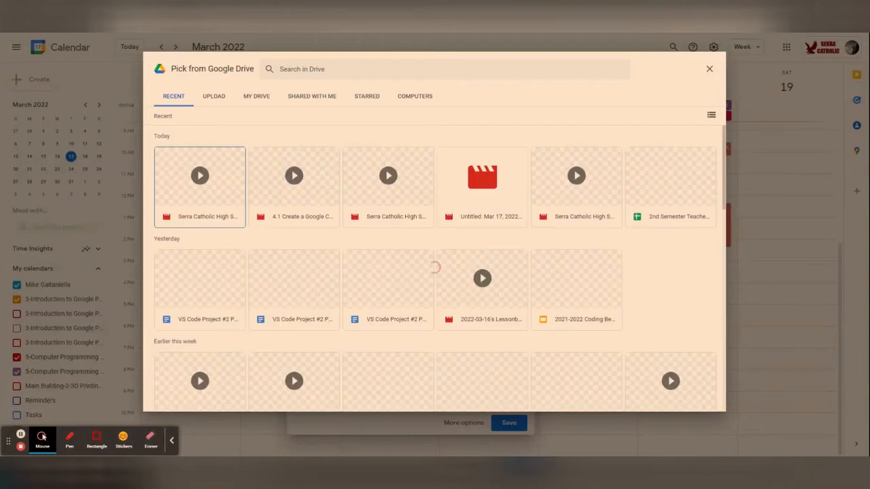
{"action": "left_click", "coordinate": [213, 297]}
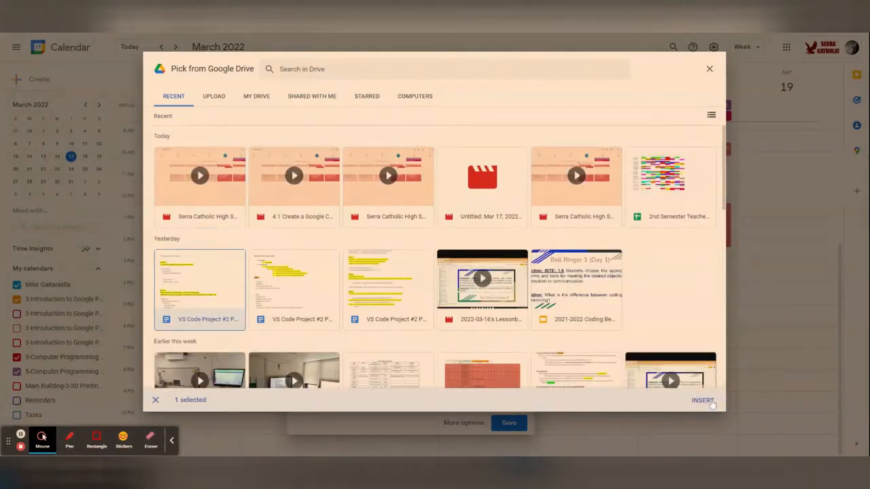
{"action": "left_click", "coordinate": [707, 401]}
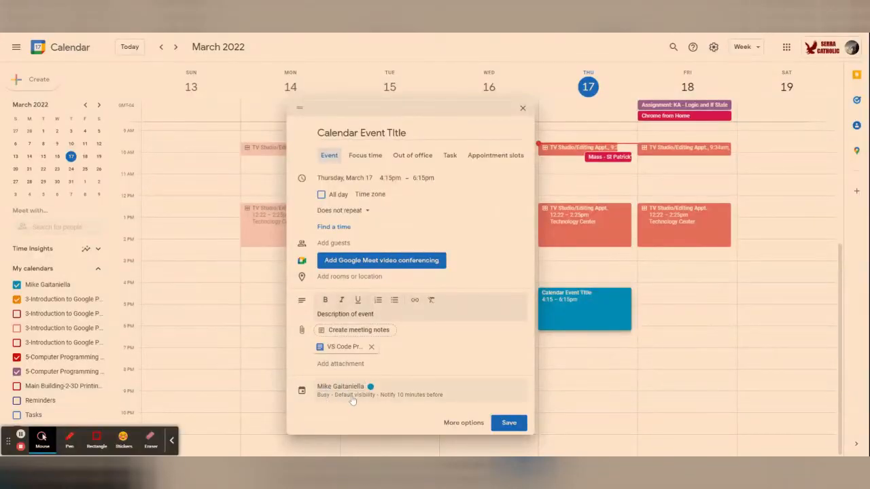
Keep the event's default visibility and set its notification to 1 hour before
{"action": "left_click", "coordinate": [397, 400]}
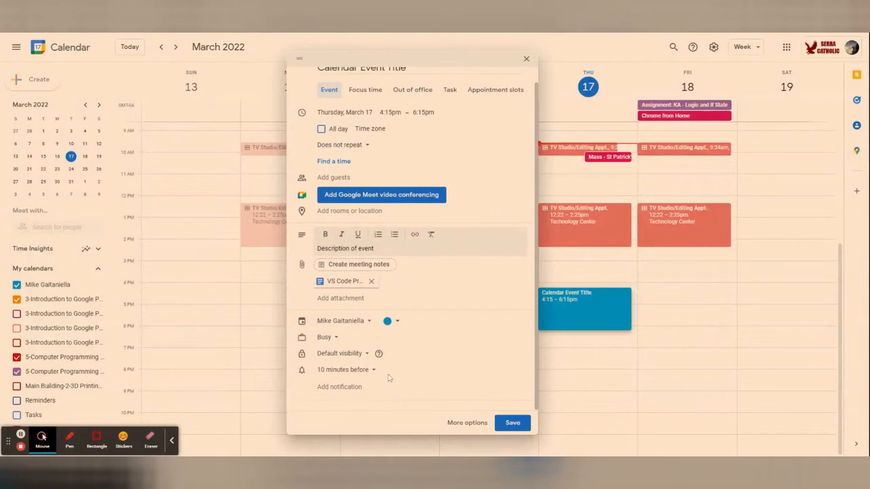
{"action": "left_click", "coordinate": [335, 360]}
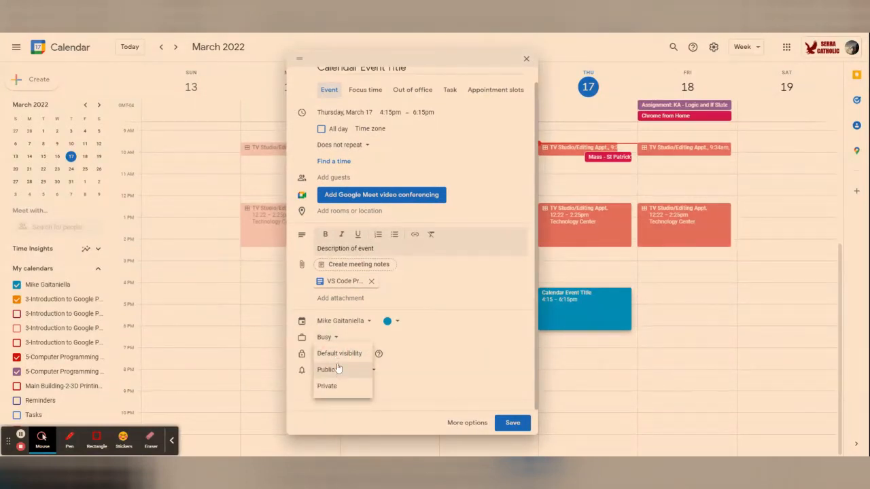
{"action": "left_click", "coordinate": [337, 353]}
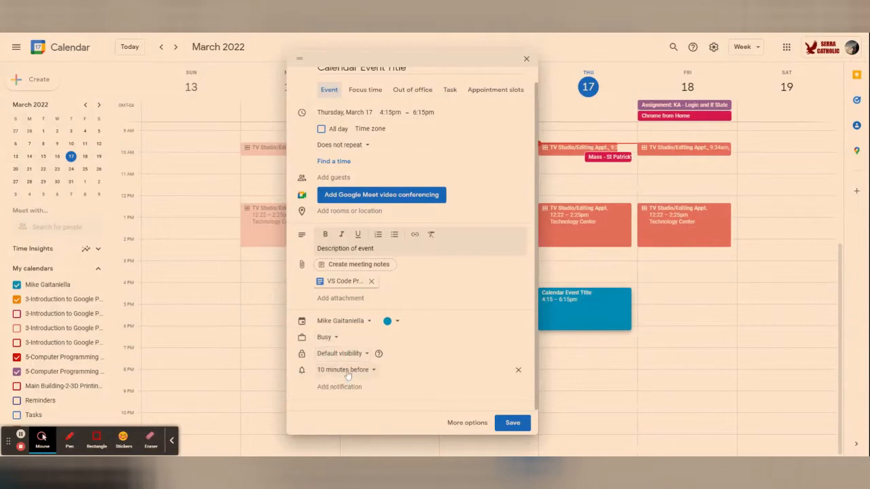
{"action": "left_click", "coordinate": [347, 372]}
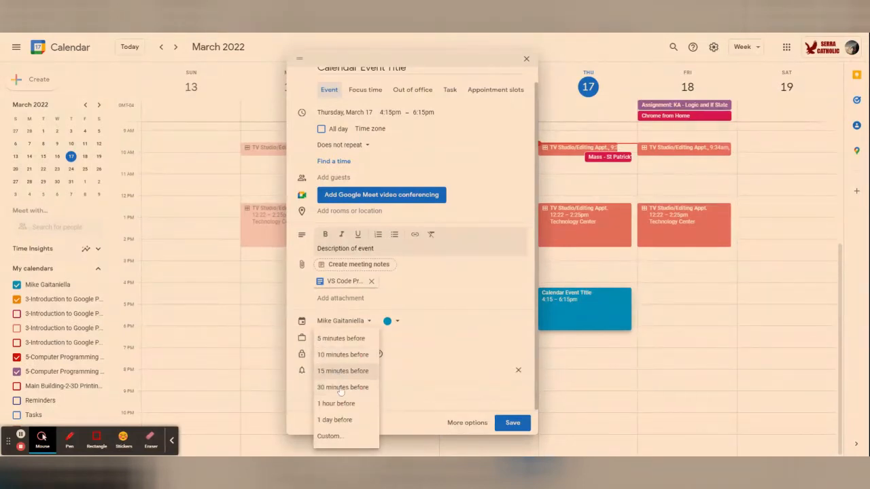
{"action": "left_click", "coordinate": [341, 406]}
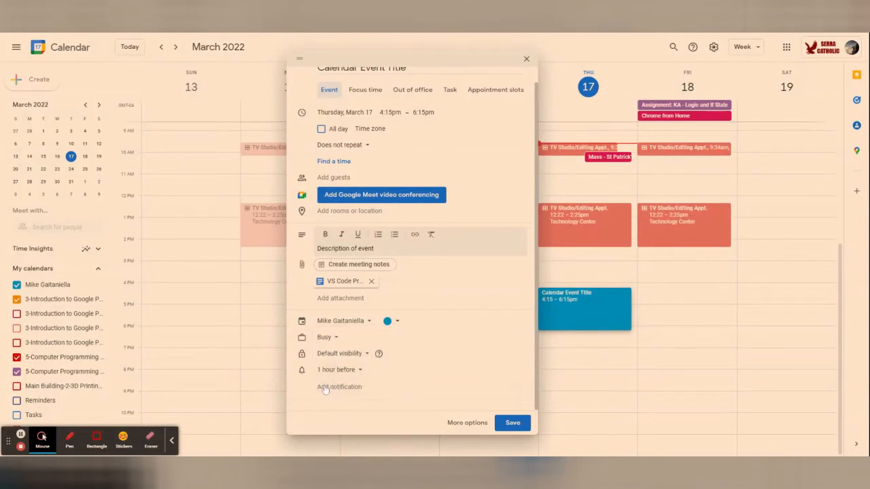
Add a second notification 30 minutes before the event and save the event
{"action": "left_click", "coordinate": [324, 389]}
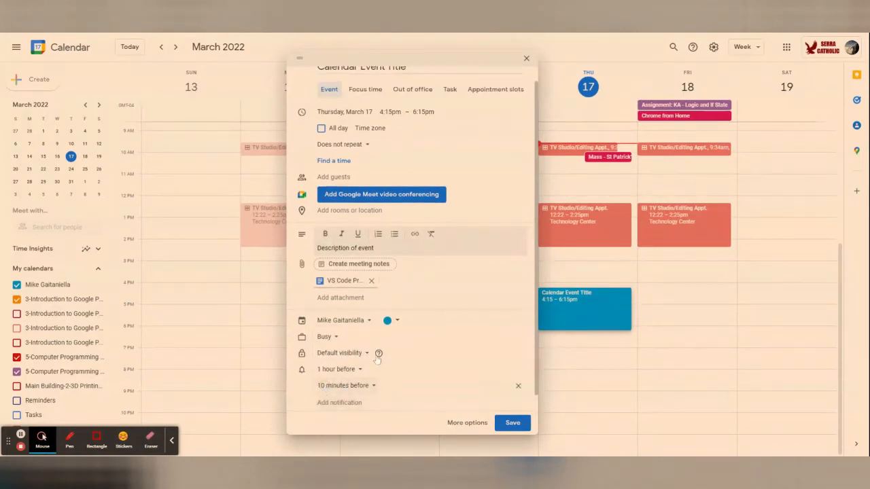
{"action": "scroll", "coordinate": [401, 343], "scroll_direction": "down", "scroll_amount": 1}
{"action": "left_click", "coordinate": [360, 369]}
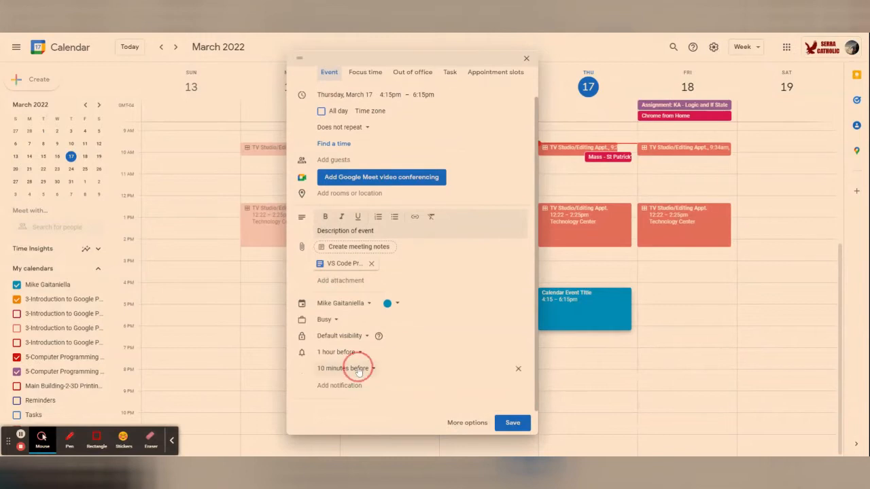
{"action": "left_click", "coordinate": [355, 387]}
{"action": "left_click", "coordinate": [510, 424]}
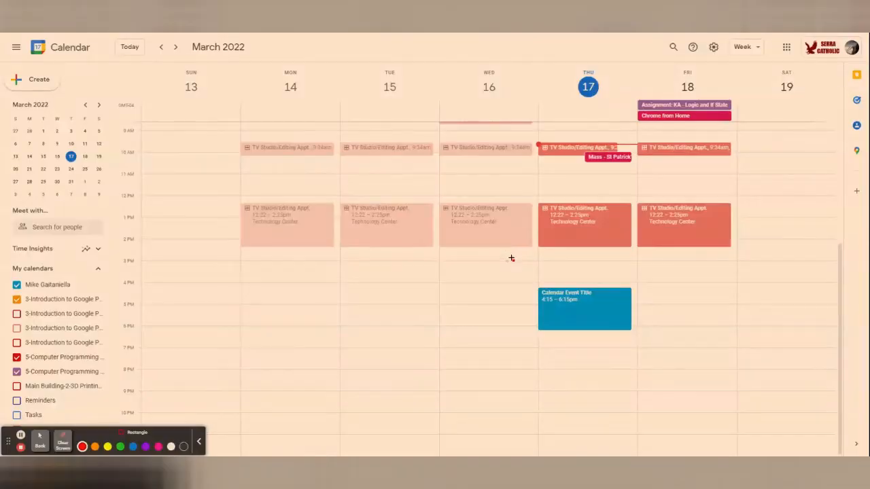
{"action": "mouse_move", "coordinate": [511, 258]}
{"action": "left_mouse_down"}
{"action": "mouse_move", "coordinate": [632, 316]}
{"action": "mouse_move", "coordinate": [672, 354]}
{"action": "left_mouse_up"}
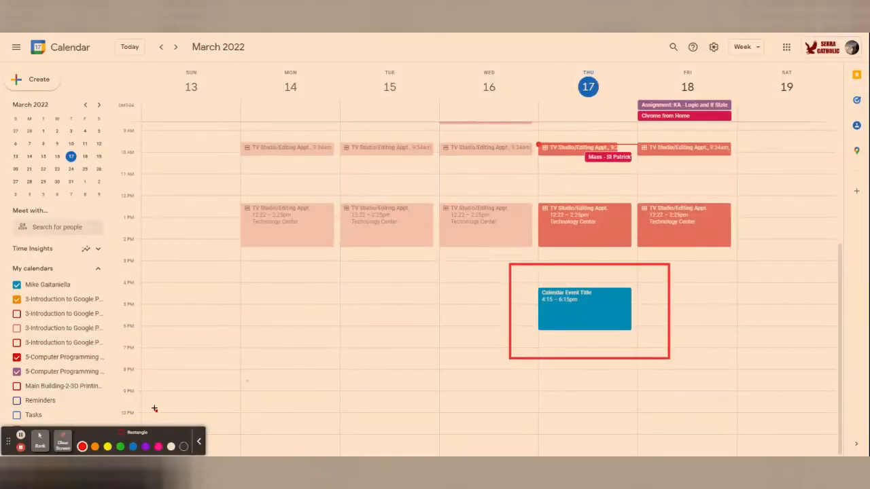
{"action": "left_click", "coordinate": [40, 440]}
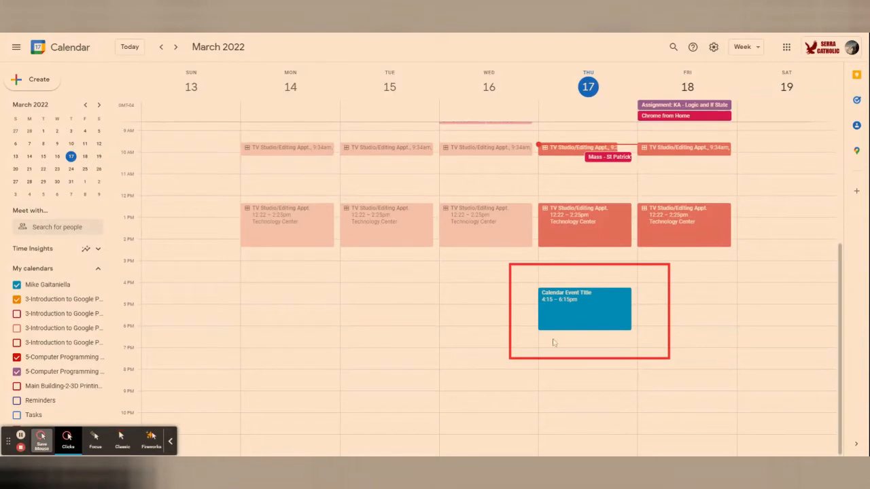
Open the saved "Calendar Event Title" event on March 17 for full editing
{"action": "left_click", "coordinate": [574, 294]}
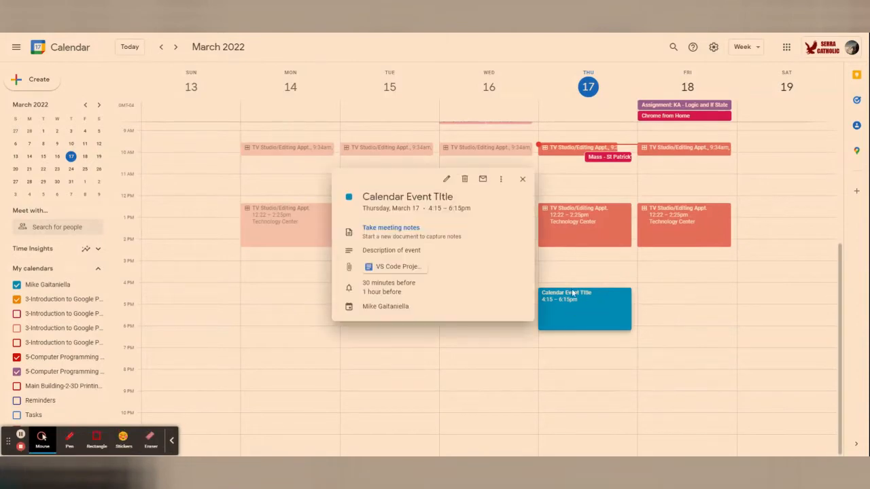
{"action": "left_click", "coordinate": [447, 180]}
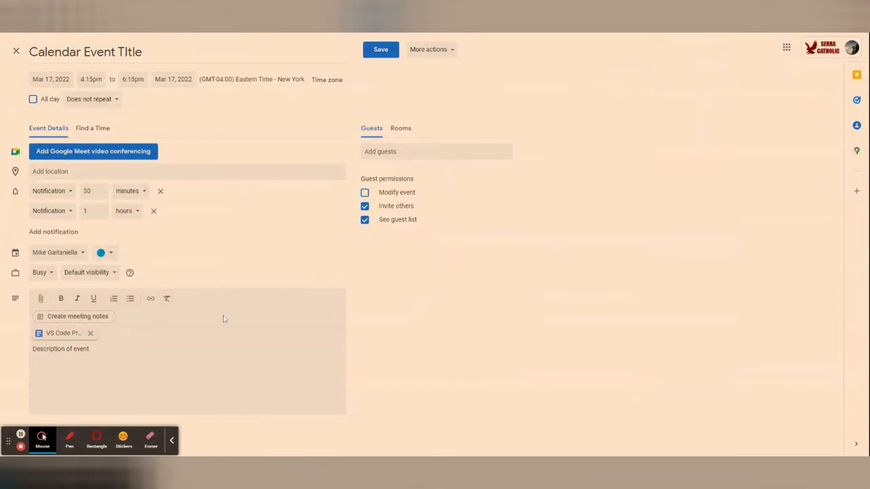
{"action": "left_click", "coordinate": [97, 440]}
{"action": "mouse_move", "coordinate": [349, 115]}
{"action": "left_mouse_down"}
{"action": "mouse_move", "coordinate": [524, 163]}
{"action": "mouse_move", "coordinate": [533, 174]}
{"action": "left_mouse_up"}
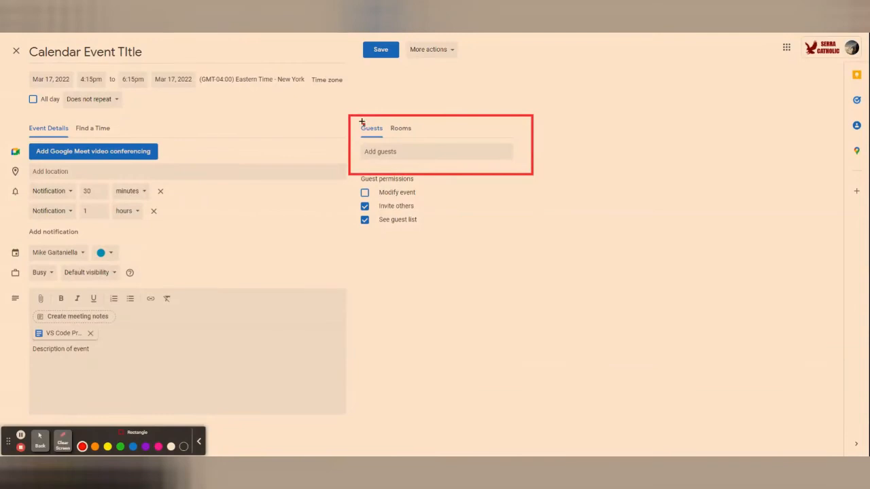
{"action": "left_click_drag", "start_coordinate": [354, 122], "coordinate": [390, 144]}
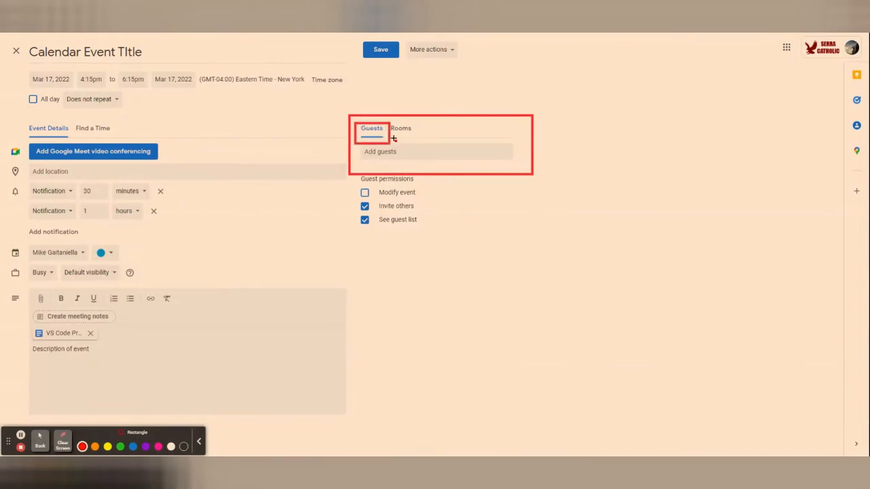
{"action": "left_click", "coordinate": [40, 440]}
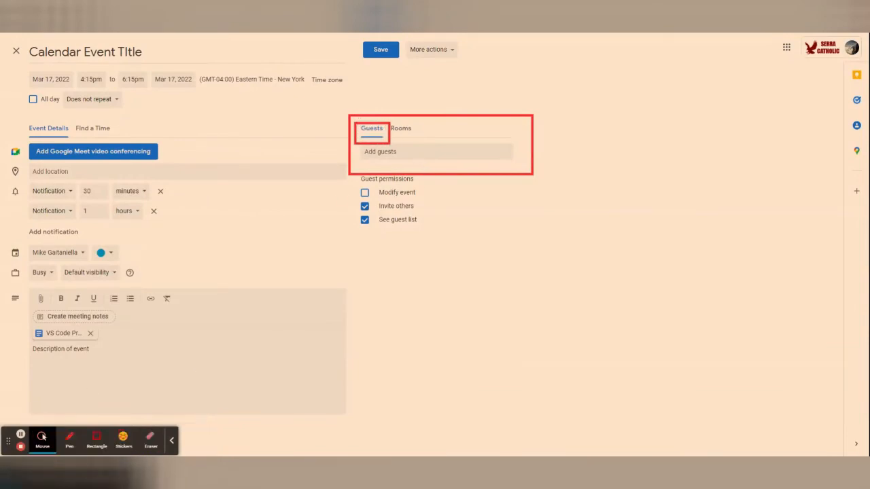
Add two guests to the event by searching for "gait": the organizer's own school account and the matching Gmail contact
{"action": "left_click", "coordinate": [436, 152]}
{"action": "type", "text": "gait"}
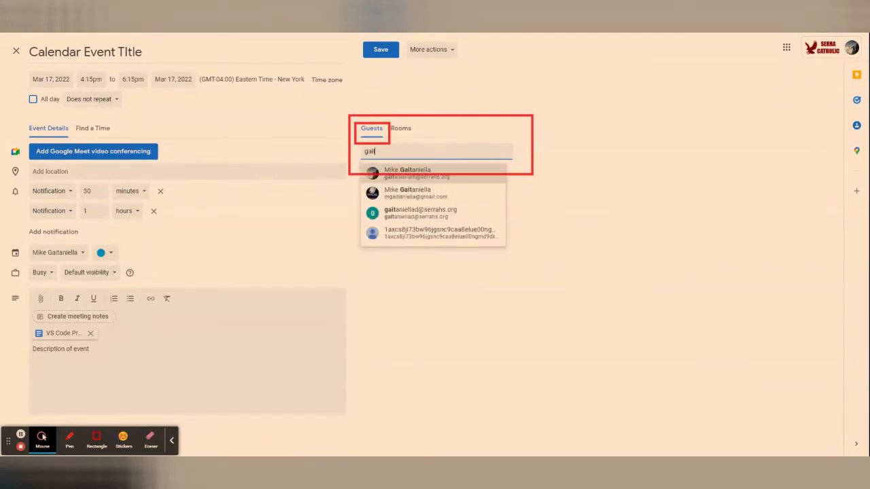
{"action": "left_click", "coordinate": [406, 174]}
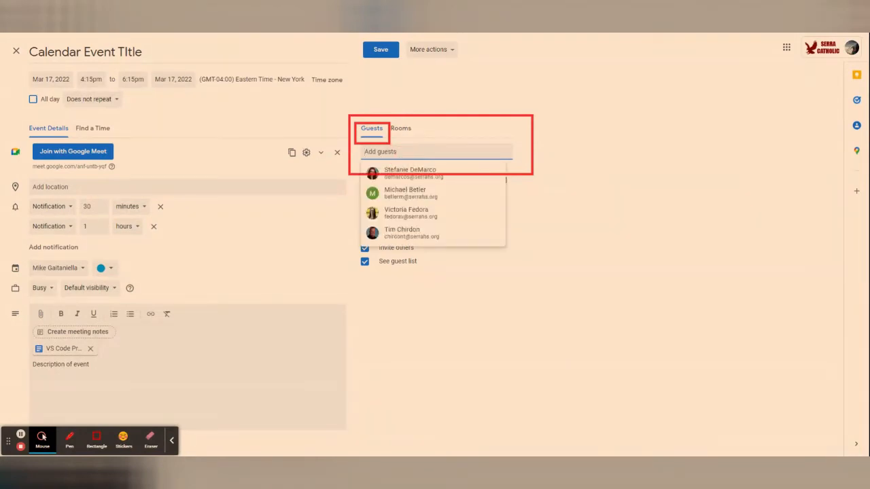
{"action": "type", "text": "gait"}
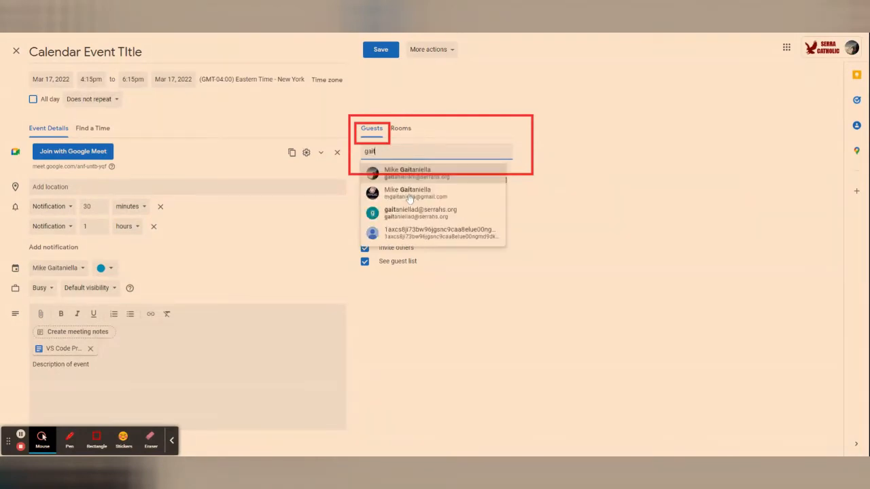
{"action": "left_click", "coordinate": [410, 194]}
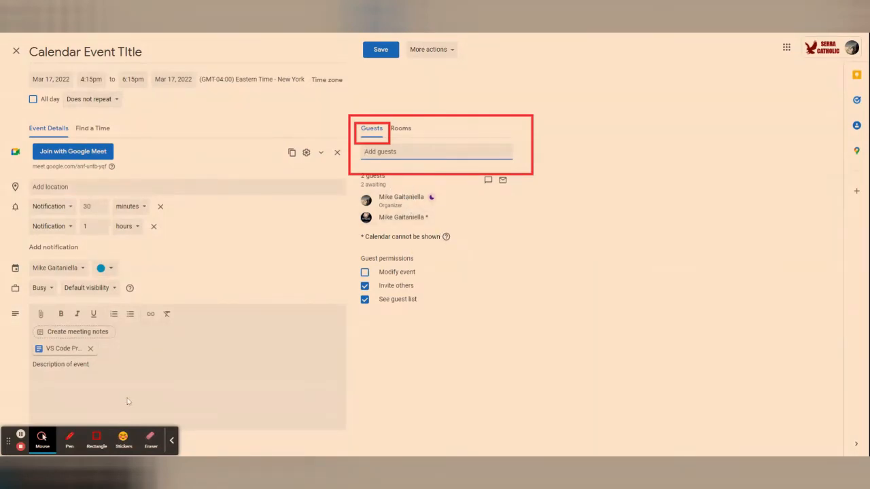
{"action": "left_click", "coordinate": [99, 442]}
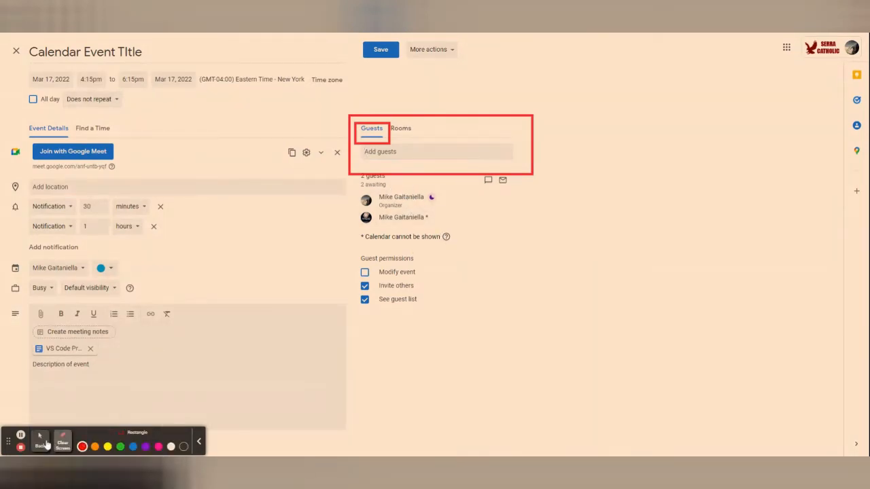
{"action": "left_click", "coordinate": [63, 441]}
{"action": "left_click", "coordinate": [47, 443]}
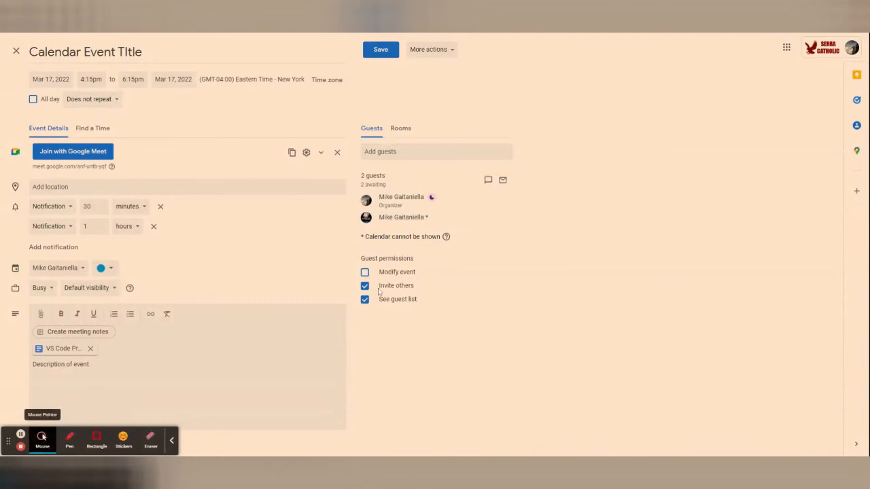
Reserve the TV Studio in the Main Building for the event and list the available Friary rooms
{"action": "left_click", "coordinate": [401, 129]}
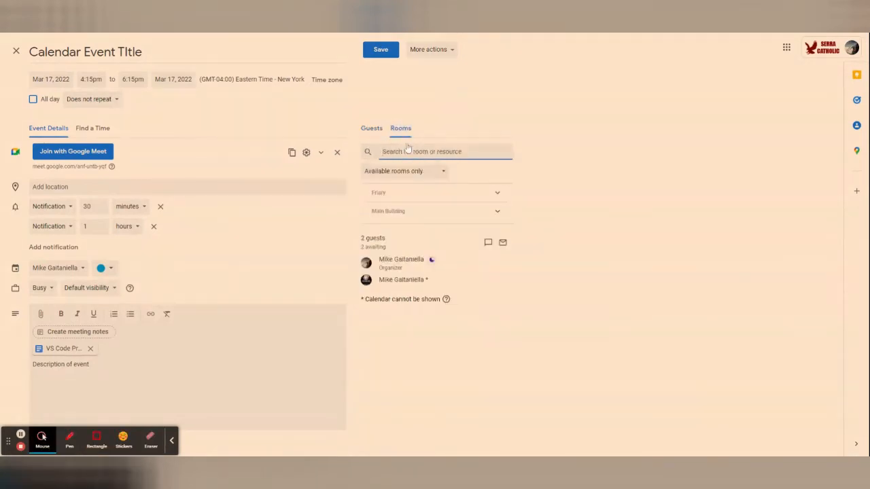
{"action": "left_click", "coordinate": [442, 171]}
{"action": "left_click", "coordinate": [443, 174]}
{"action": "left_click", "coordinate": [440, 192]}
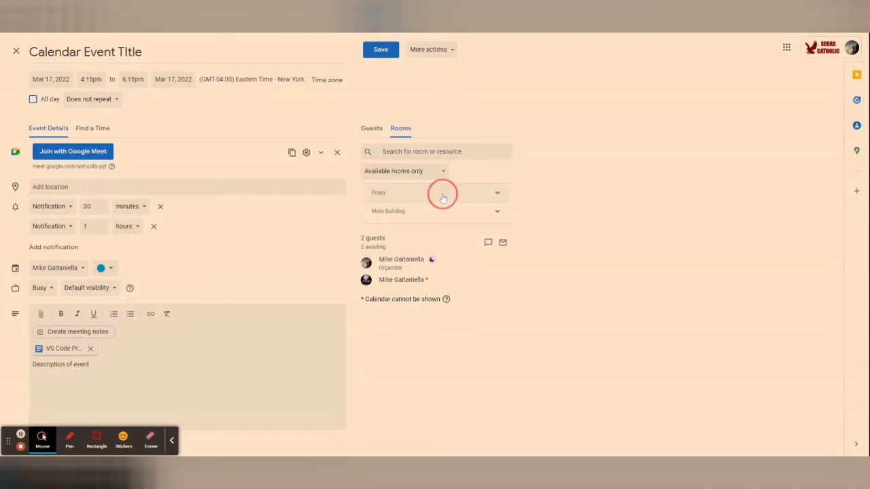
{"action": "left_click", "coordinate": [498, 196]}
{"action": "left_click", "coordinate": [499, 211]}
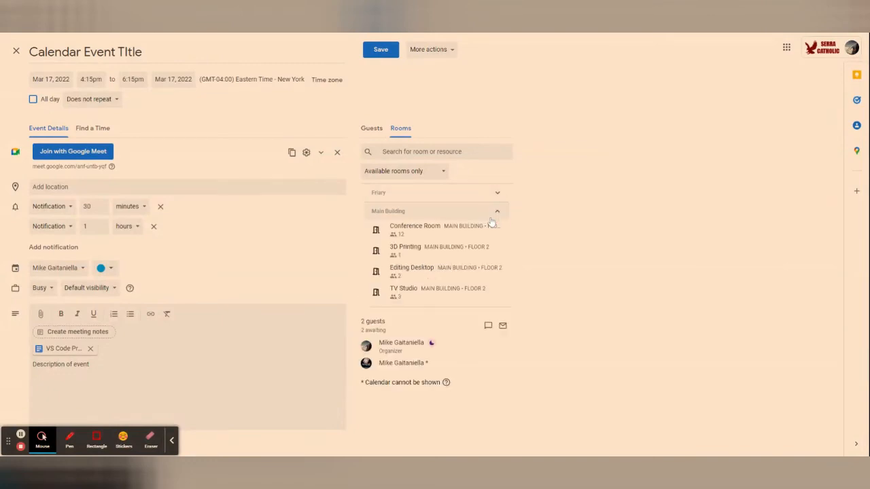
{"action": "left_click", "coordinate": [410, 292]}
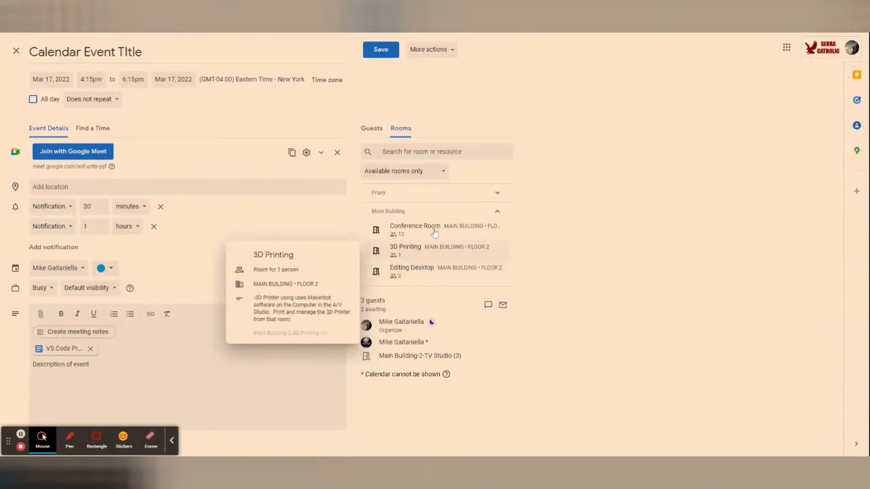
{"action": "left_click", "coordinate": [456, 195]}
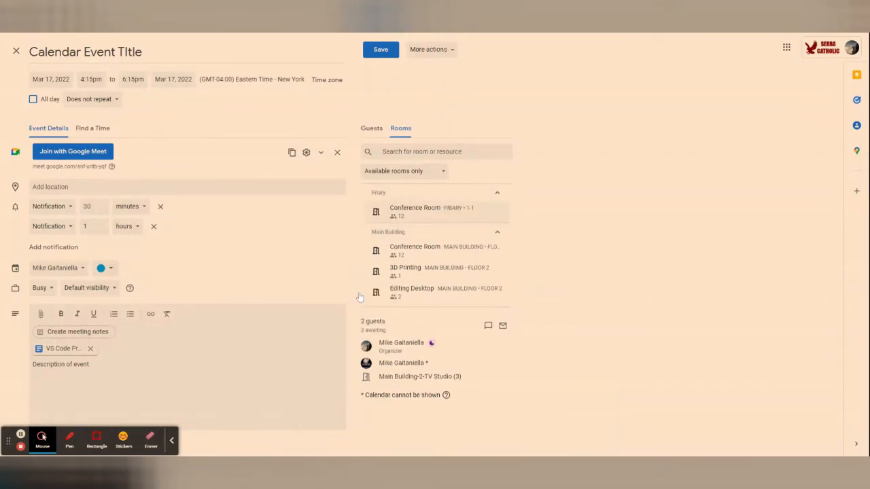
{"action": "left_click", "coordinate": [96, 438]}
{"action": "mouse_move", "coordinate": [543, 399]}
{"action": "left_mouse_down"}
{"action": "mouse_move", "coordinate": [471, 376]}
{"action": "mouse_move", "coordinate": [359, 318]}
{"action": "mouse_move", "coordinate": [348, 303]}
{"action": "left_mouse_up"}
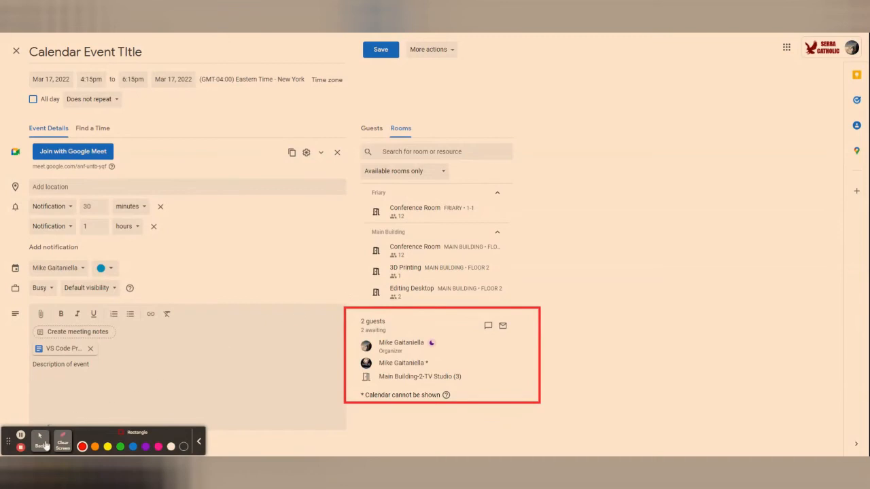
{"action": "left_click", "coordinate": [44, 443]}
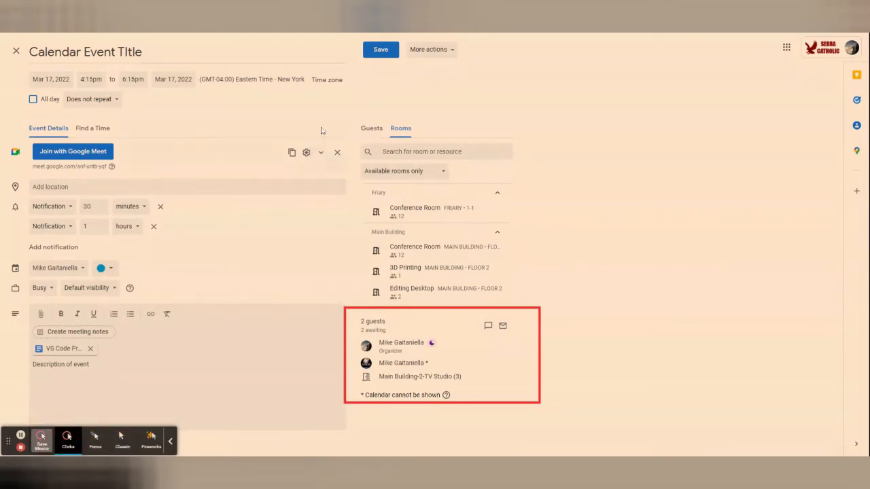
Save the event and send invitation emails to all guests, including the one outside the organization
{"action": "left_click", "coordinate": [382, 53]}
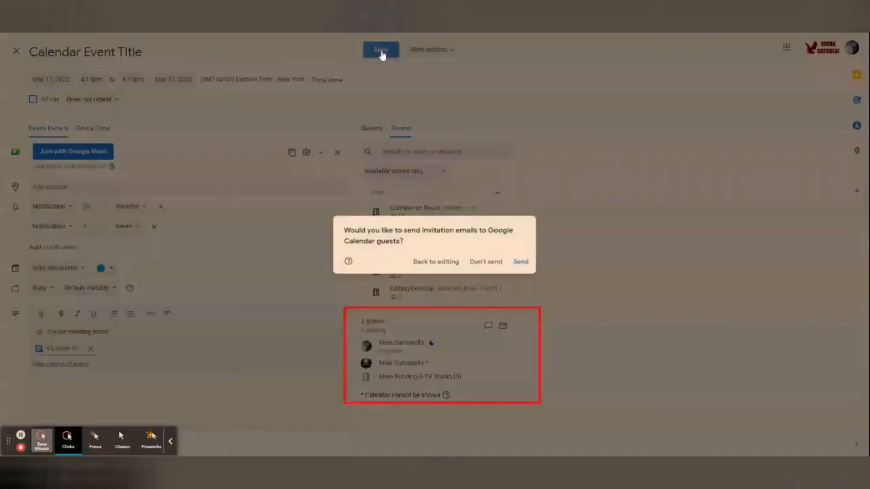
{"action": "left_click", "coordinate": [519, 267]}
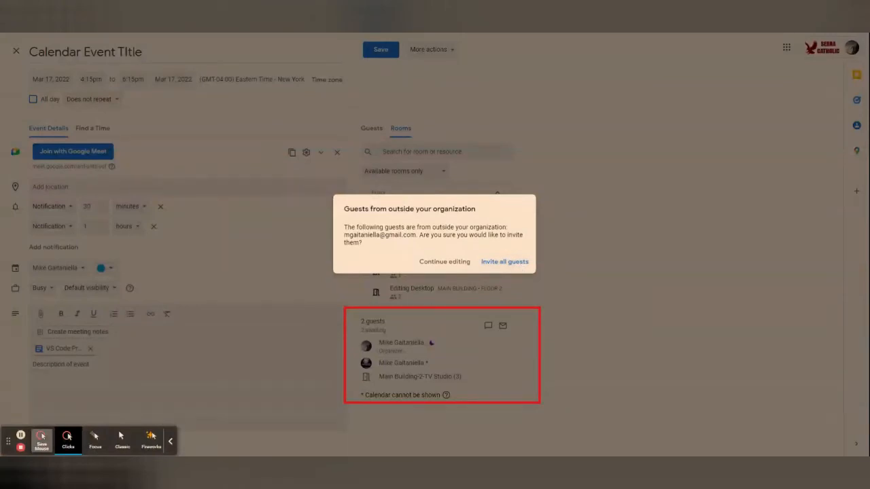
{"action": "left_click", "coordinate": [505, 262]}
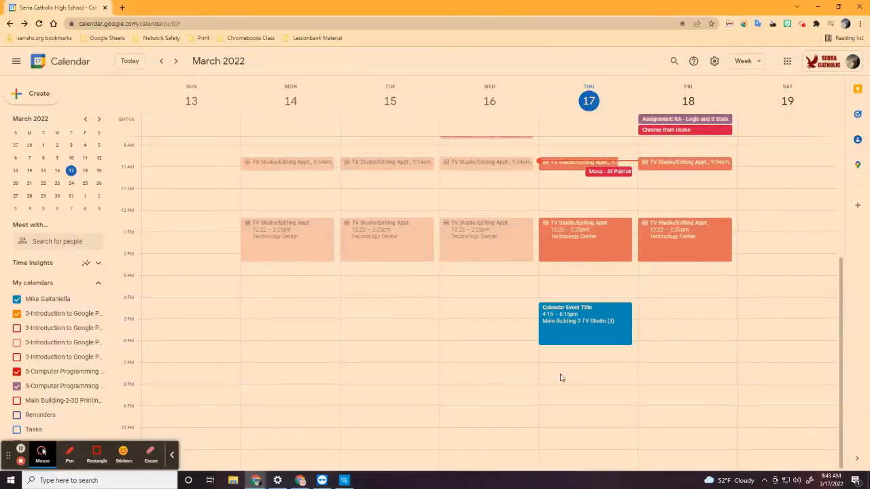
Create an entry on Thursday, March 17 at 7:00pm titled "Appointment Slots/Meeting" and make it an Appointment slots entry
{"action": "left_click", "coordinate": [551, 370]}
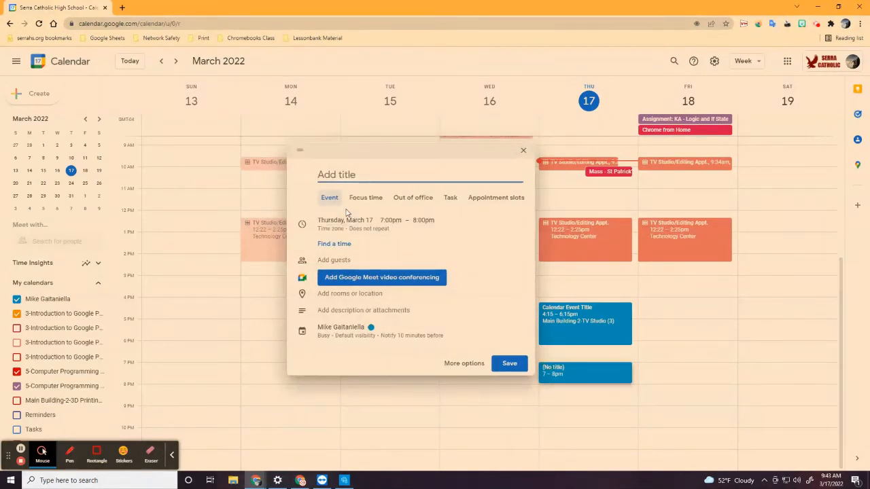
{"action": "type", "text": "Appointm"}
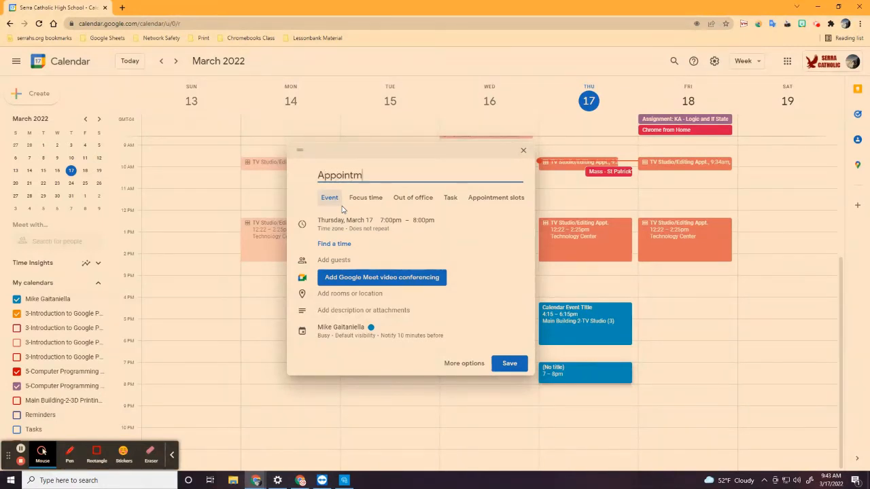
{"action": "type", "text": "ent Slots"}
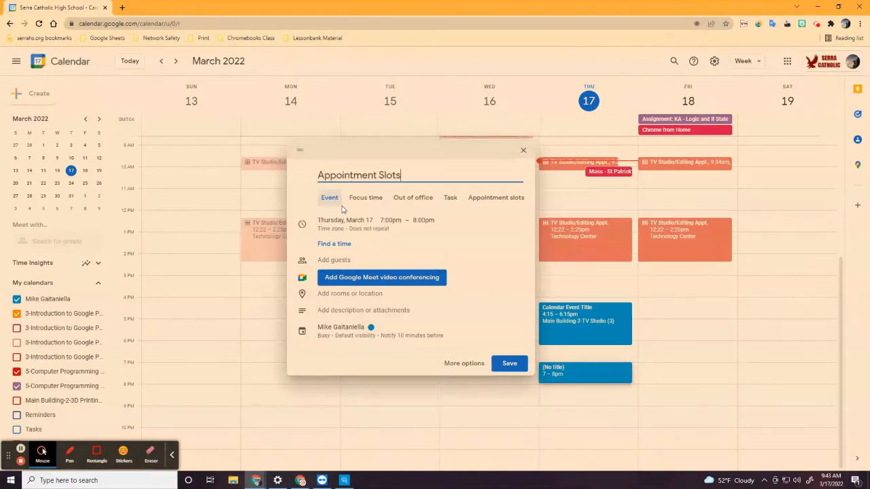
{"action": "type", "text": "/Meeting"}
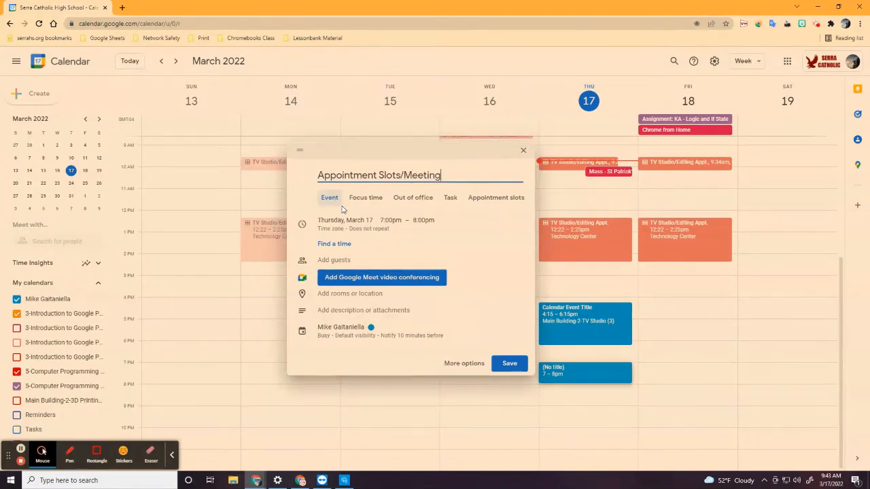
{"action": "left_click", "coordinate": [486, 199]}
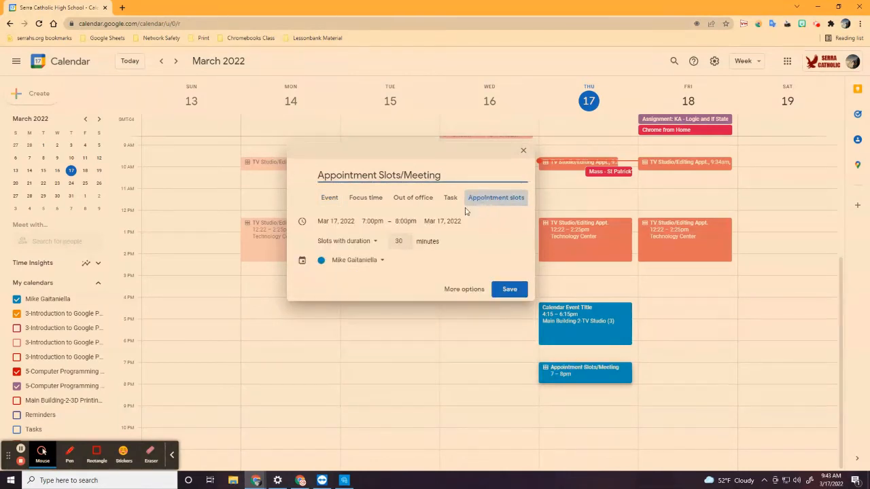
Set the appointment slots' end time to 9:00pm, keep the 30-minute slot duration, and save the entry from its full options
{"action": "left_click", "coordinate": [405, 222]}
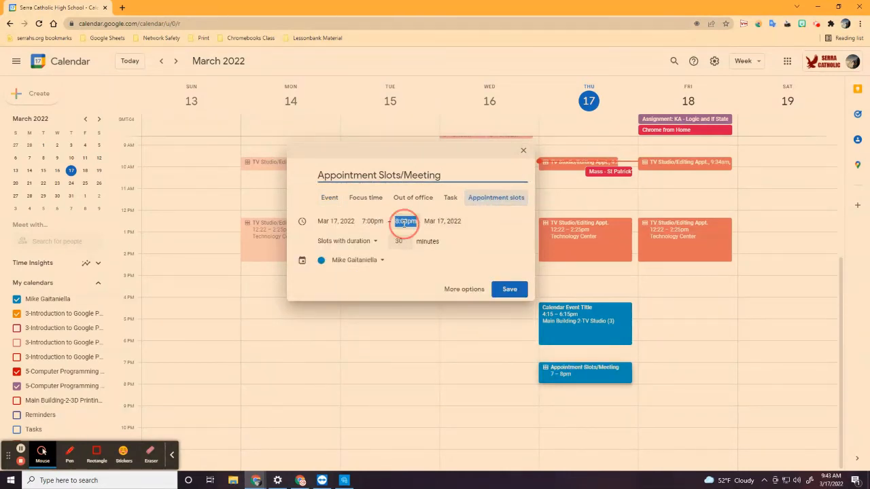
{"action": "left_click", "coordinate": [408, 314]}
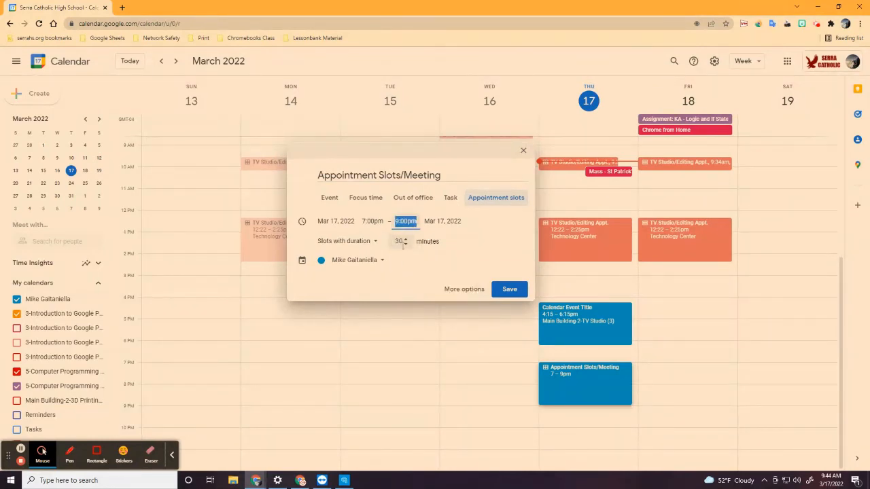
{"action": "left_click", "coordinate": [464, 289]}
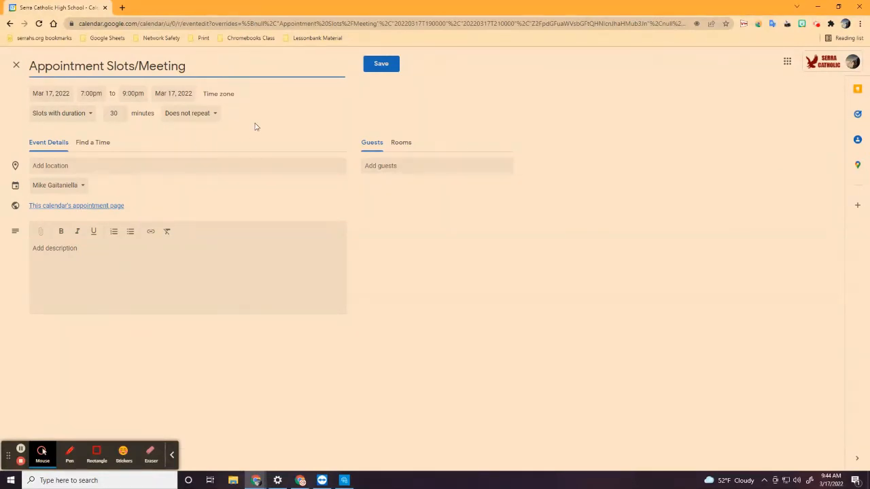
{"action": "left_click", "coordinate": [382, 63]}
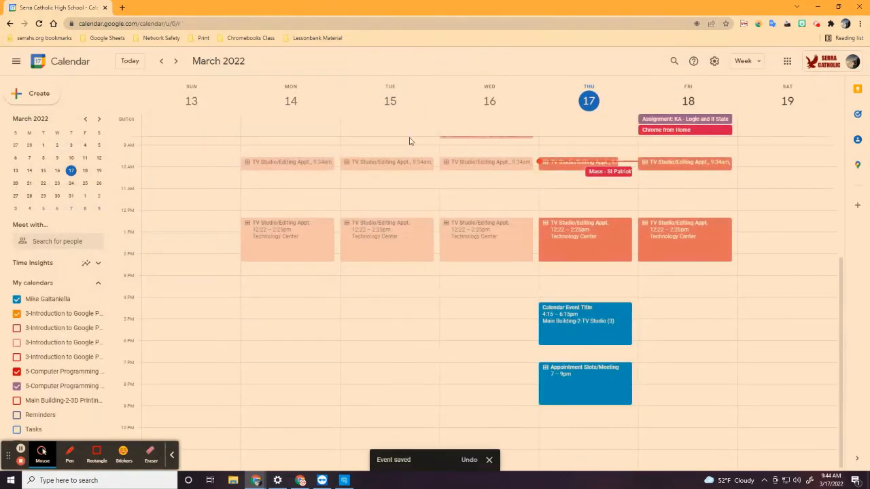
Go to the calendar's appointment page from the "Appointment Slots/Meeting" entry and start booking the March 17, 7:00pm – 7:30pm slot
{"action": "left_click", "coordinate": [574, 385]}
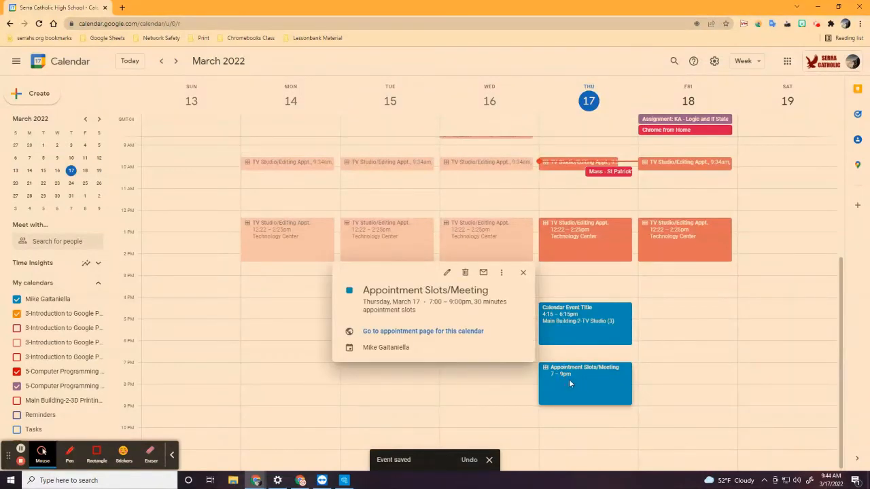
{"action": "left_click", "coordinate": [406, 332]}
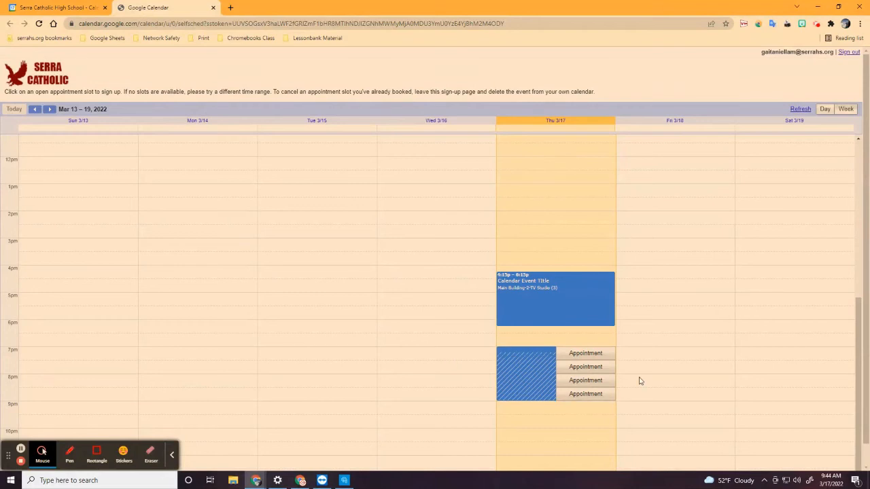
{"action": "left_click", "coordinate": [596, 353]}
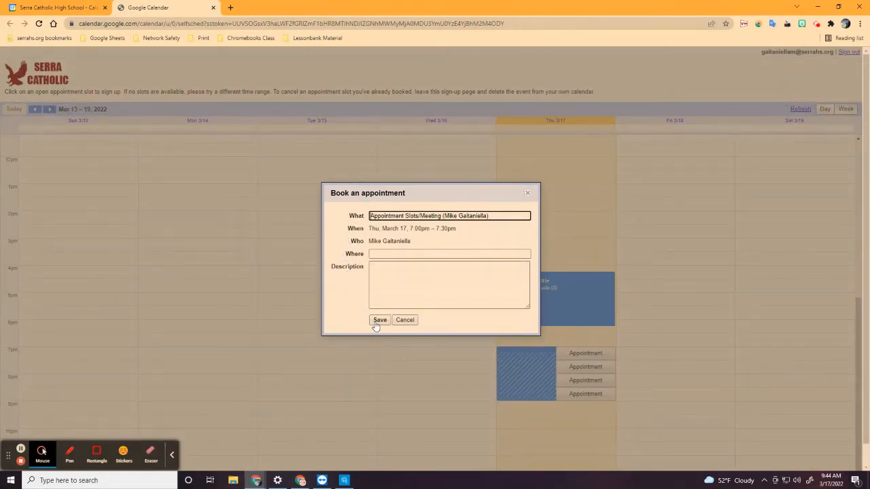
Enter the booking description "By selecting save, this appointment slot has been filled." and save the appointment
{"action": "left_click", "coordinate": [378, 301]}
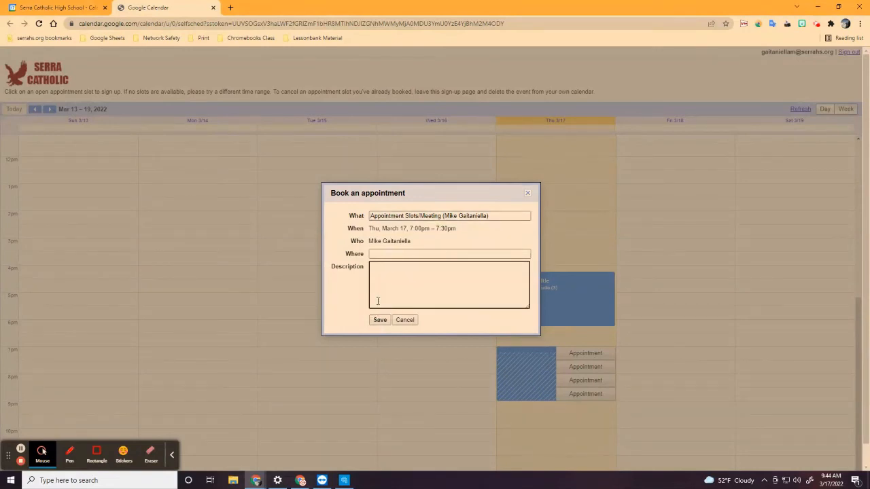
{"action": "type", "text": "By selecting save. a"}
{"action": "key", "text": "BackSpace"}
{"action": "type", "text": "this appointment slot has be"}
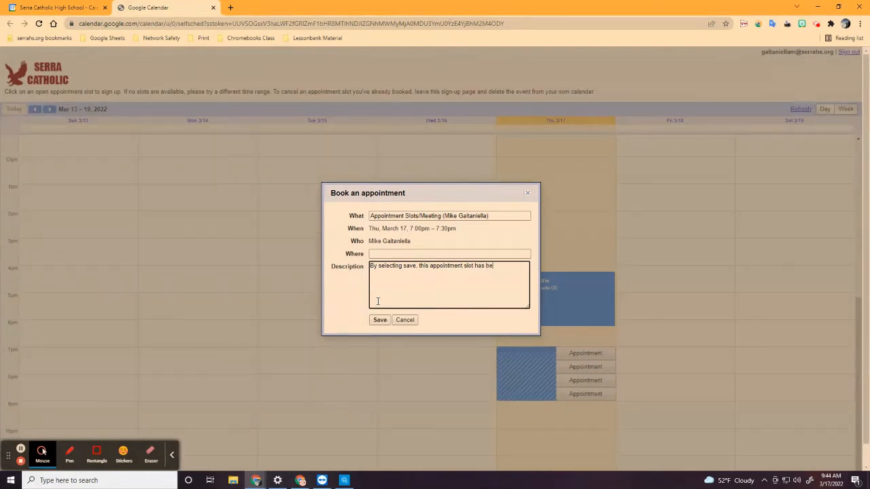
{"action": "type", "text": "en filled."}
{"action": "left_click", "coordinate": [380, 320]}
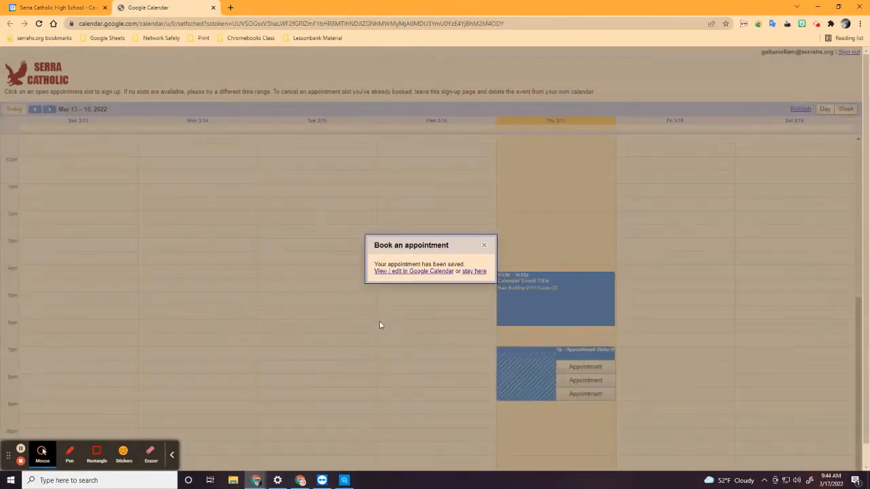
View the booked 7:00 – 7:30pm appointment in Google Calendar, check the parent slots entry, and open the booking for full editing
{"action": "left_click", "coordinate": [403, 272]}
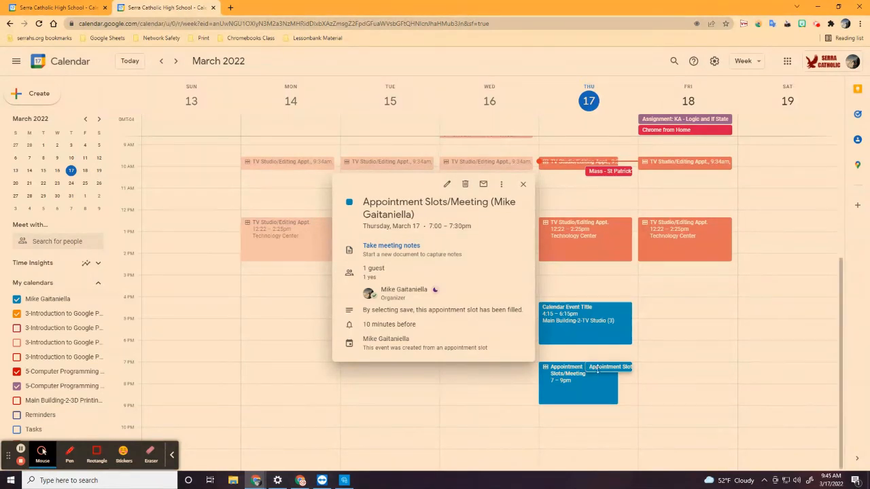
{"action": "left_click", "coordinate": [589, 389]}
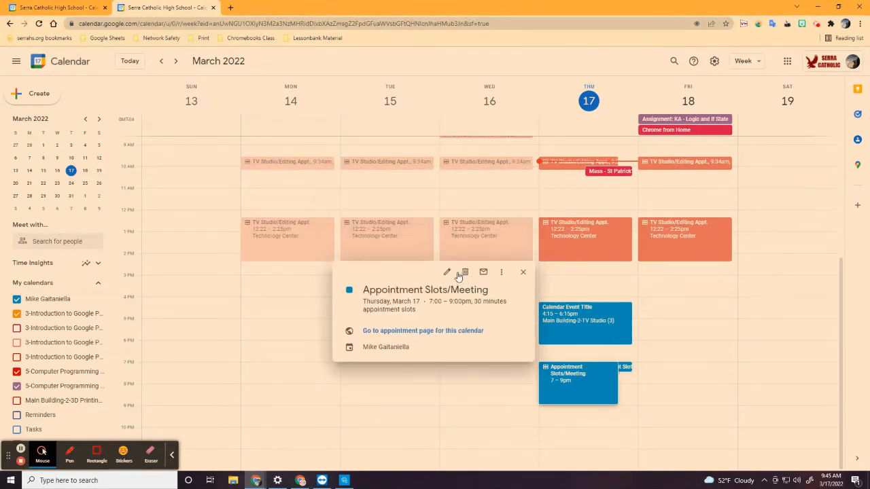
{"action": "left_click", "coordinate": [622, 368]}
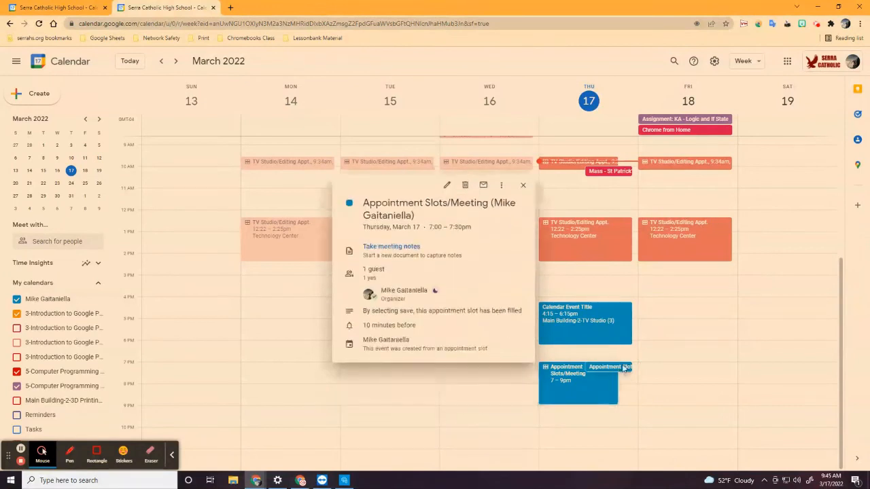
{"action": "left_click", "coordinate": [446, 184]}
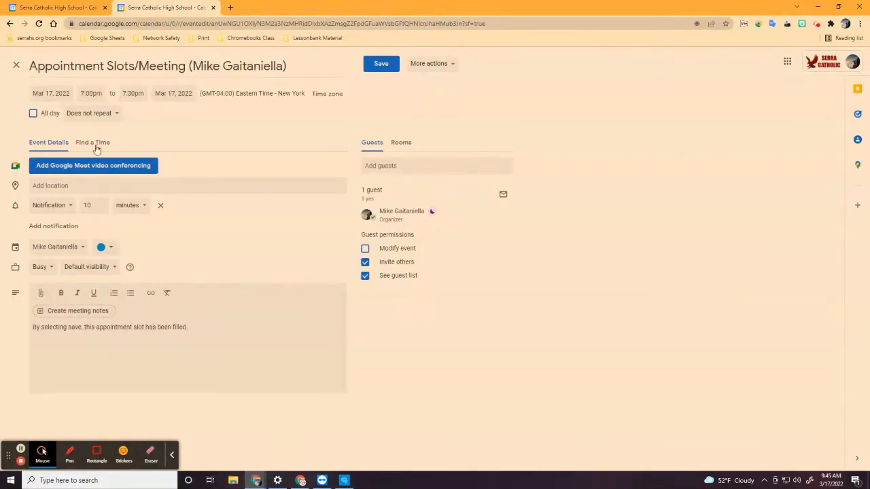
Add Google Meet video conferencing to the booked 7:00pm – 7:30pm appointment and save it
{"action": "left_click", "coordinate": [68, 165]}
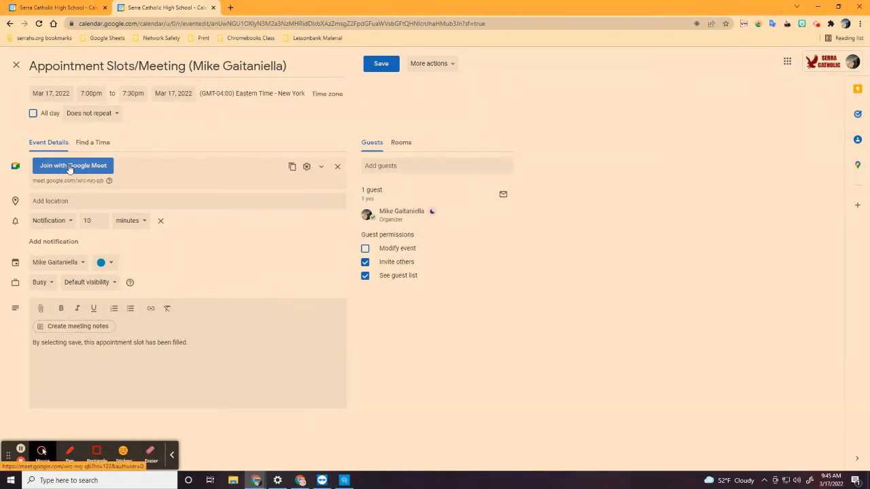
{"action": "left_click", "coordinate": [381, 63]}
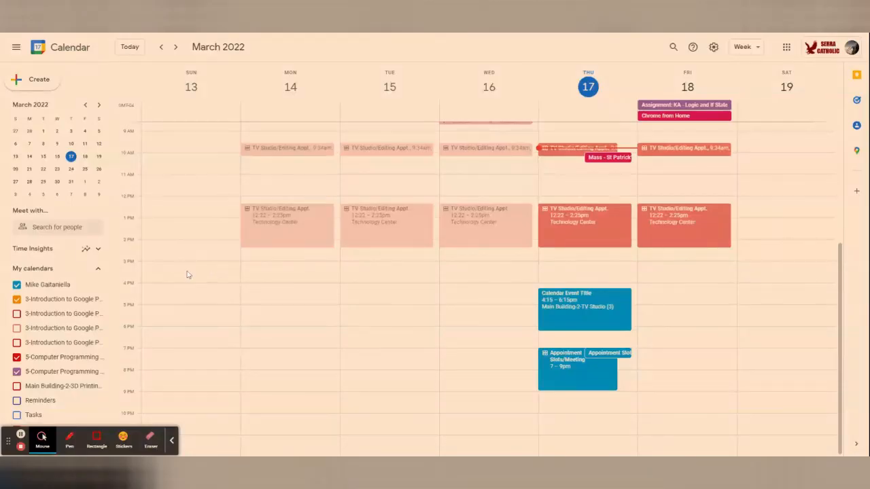
Open the settings and sharing page of the primary personal calendar and go to its "Share with specific people" section
{"action": "mouse_move", "coordinate": [97, 287]}
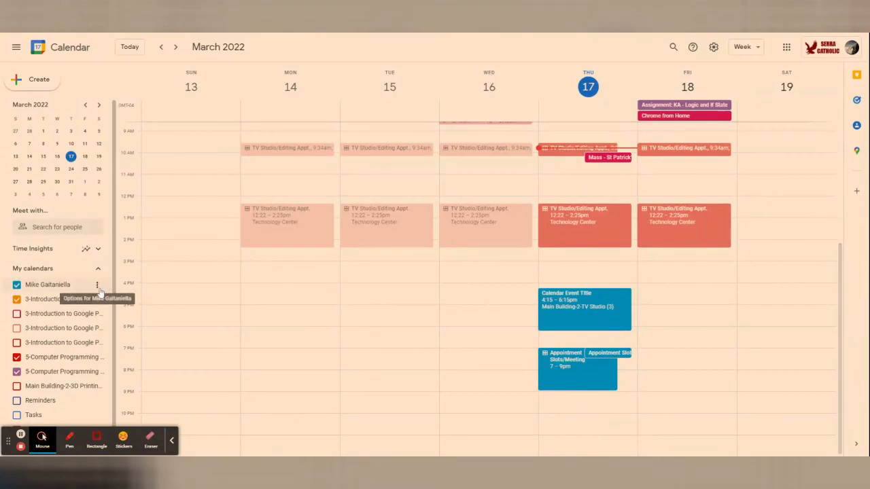
{"action": "left_click", "coordinate": [97, 286]}
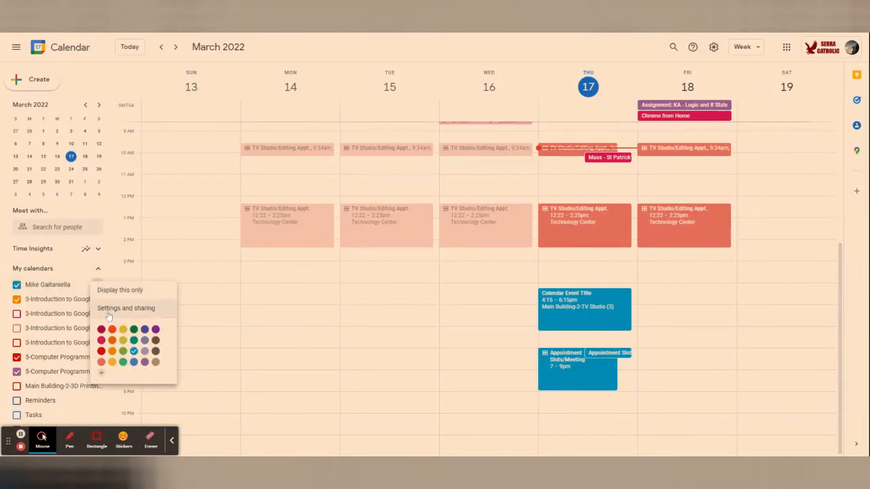
{"action": "left_click", "coordinate": [108, 309]}
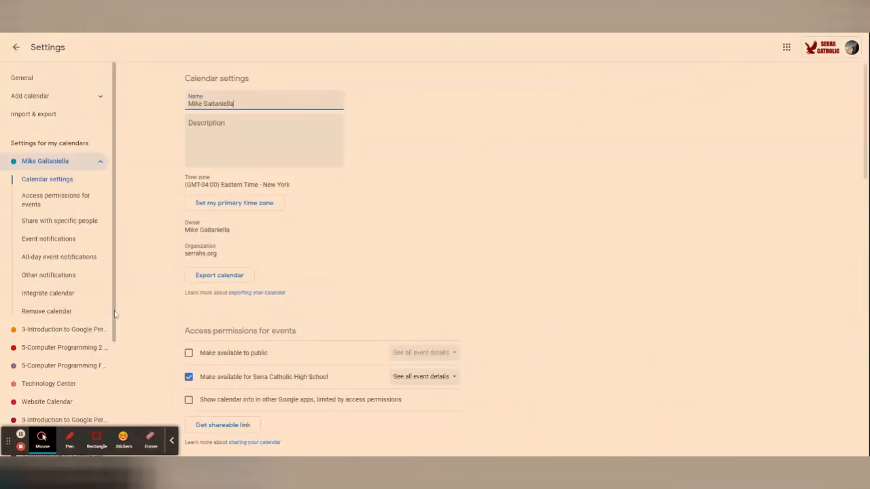
{"action": "left_click", "coordinate": [96, 439]}
{"action": "mouse_move", "coordinate": [9, 210]}
{"action": "left_mouse_down"}
{"action": "mouse_move", "coordinate": [31, 227]}
{"action": "mouse_move", "coordinate": [120, 231]}
{"action": "left_mouse_up"}
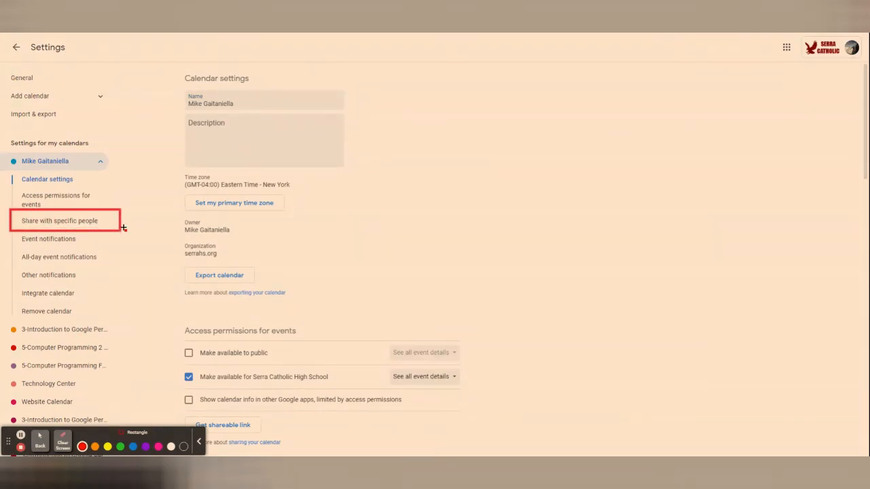
{"action": "left_click", "coordinate": [40, 439]}
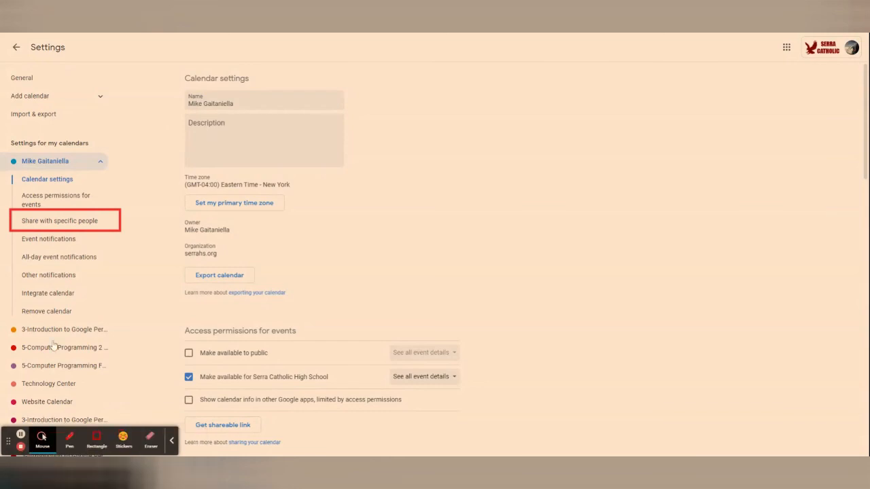
{"action": "left_click", "coordinate": [70, 221]}
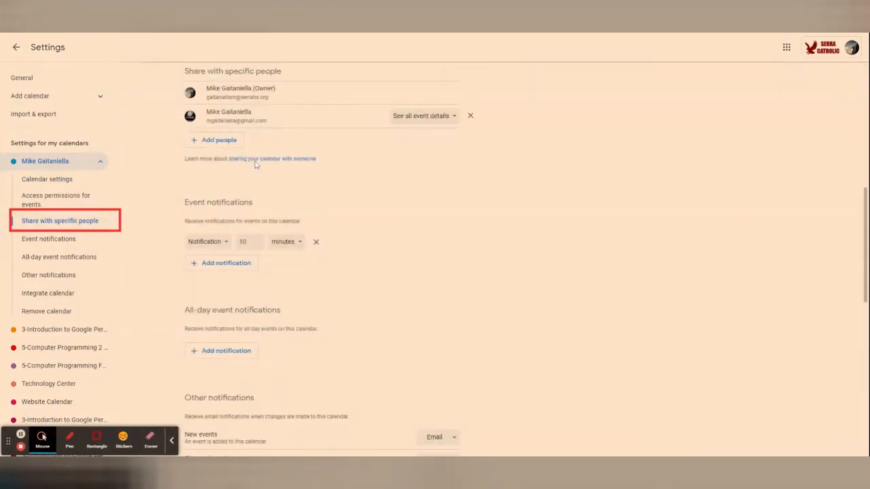
{"action": "left_click", "coordinate": [96, 438]}
{"action": "mouse_move", "coordinate": [173, 60]}
{"action": "left_mouse_down"}
{"action": "mouse_move", "coordinate": [210, 81]}
{"action": "mouse_move", "coordinate": [401, 133]}
{"action": "mouse_move", "coordinate": [503, 175]}
{"action": "mouse_move", "coordinate": [515, 171]}
{"action": "left_mouse_up"}
{"action": "left_click_drag", "start_coordinate": [262, 155], "coordinate": [172, 127]}
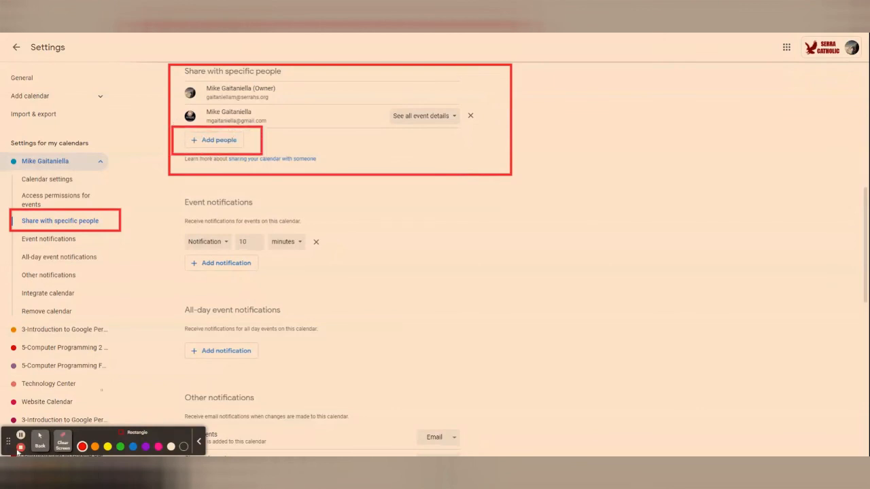
{"action": "left_click", "coordinate": [40, 440]}
{"action": "left_click", "coordinate": [42, 439]}
Start adding people to the calendar's sharing, check the permission levels such as "Make changes to events", and cancel without sharing
{"action": "left_click", "coordinate": [211, 141]}
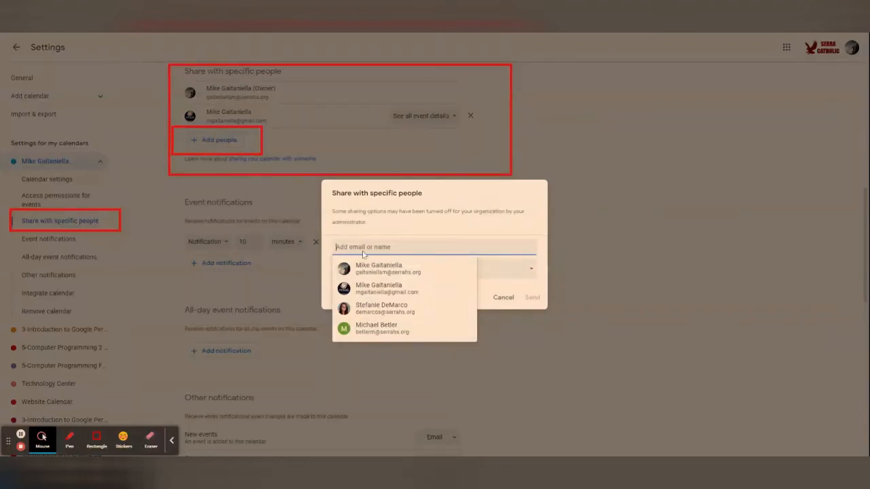
{"action": "left_click", "coordinate": [528, 271]}
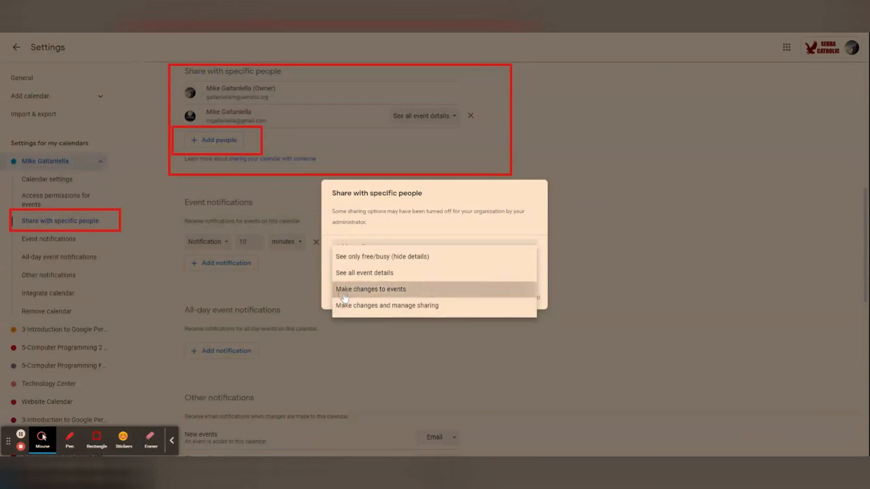
{"action": "left_click", "coordinate": [384, 290]}
{"action": "left_click", "coordinate": [503, 297]}
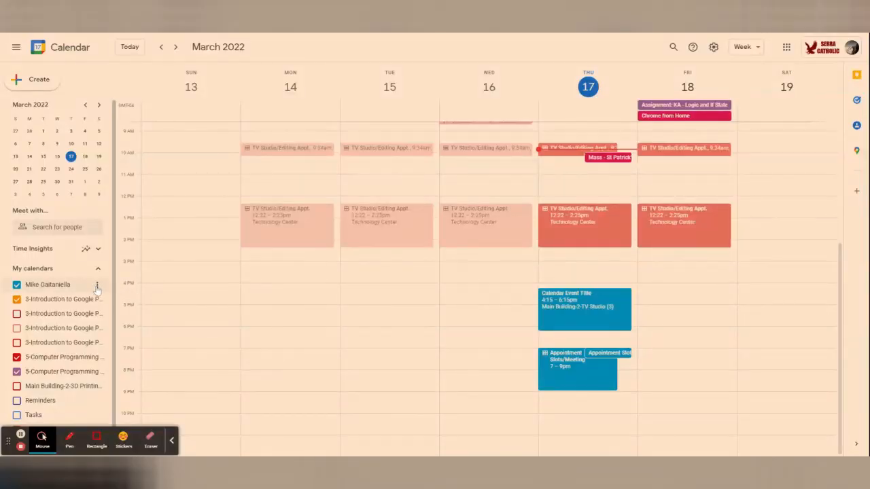
Reopen the primary personal calendar's settings and sharing page from the week view and go to its "Remove calendar" section
{"action": "left_click", "coordinate": [98, 286]}
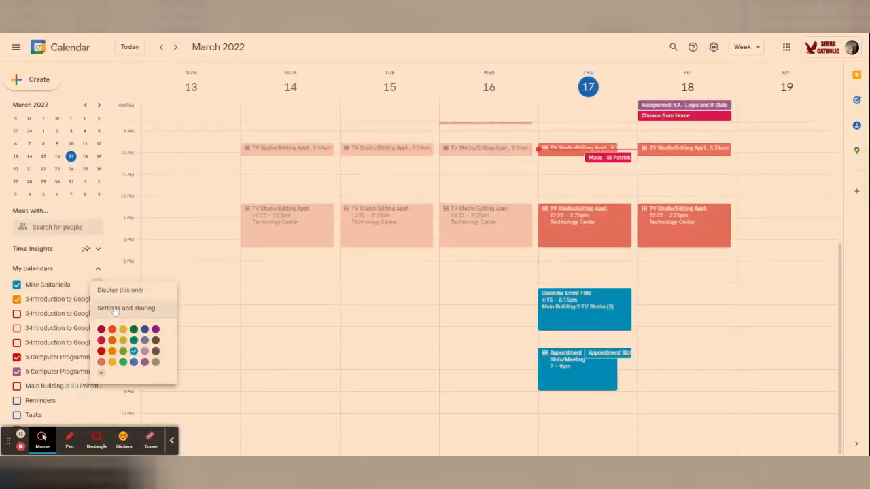
{"action": "left_click", "coordinate": [121, 309]}
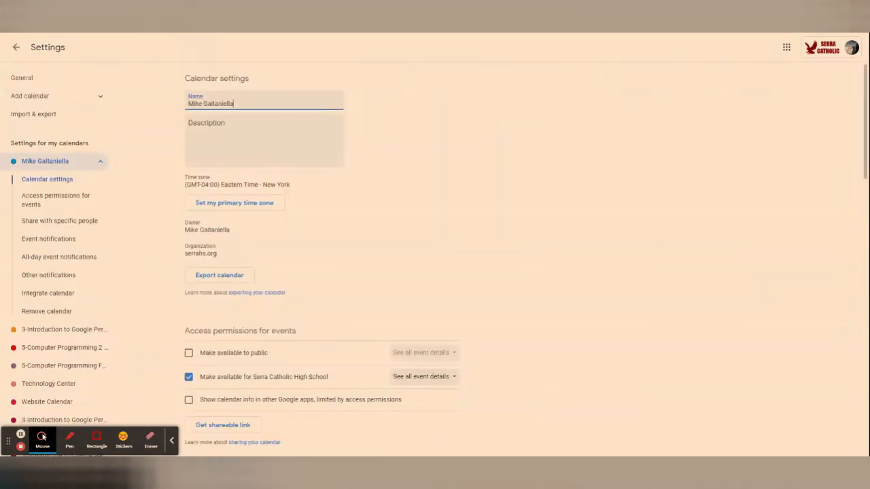
{"action": "left_click", "coordinate": [96, 439]}
{"action": "mouse_move", "coordinate": [113, 326]}
{"action": "left_mouse_down"}
{"action": "mouse_move", "coordinate": [42, 313]}
{"action": "mouse_move", "coordinate": [10, 294]}
{"action": "mouse_move", "coordinate": [13, 309]}
{"action": "left_mouse_up"}
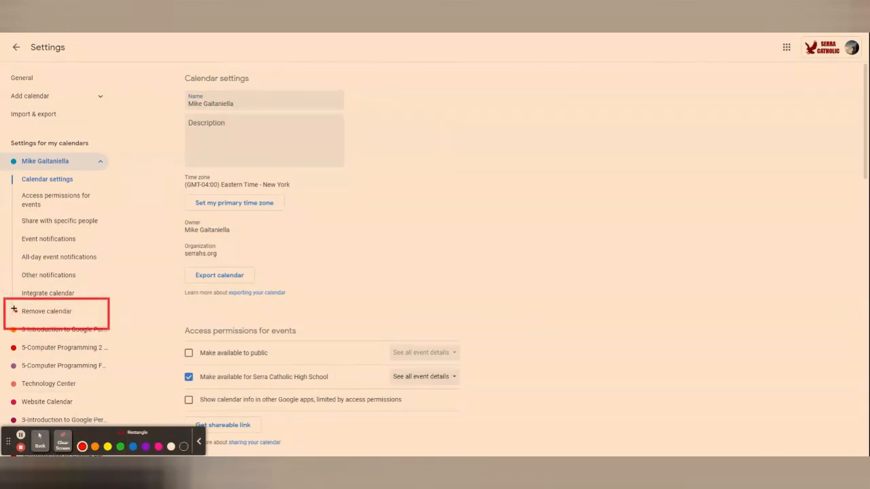
{"action": "left_click", "coordinate": [40, 441]}
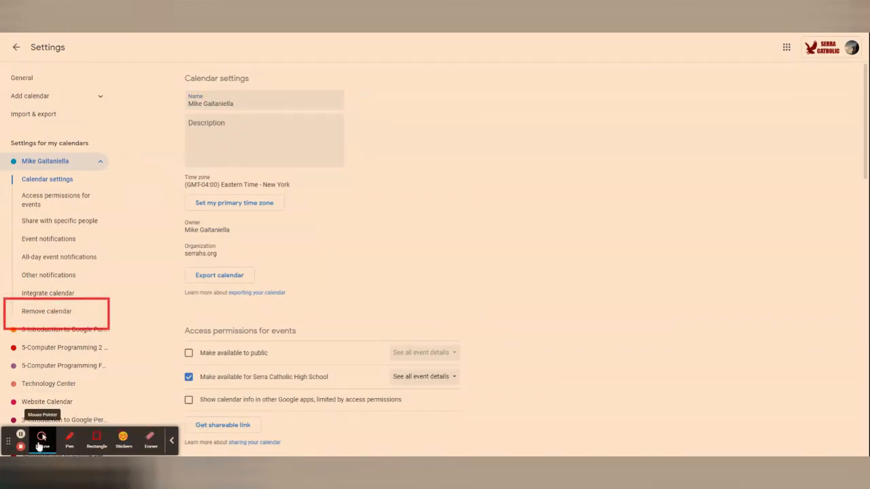
{"action": "left_click", "coordinate": [51, 313]}
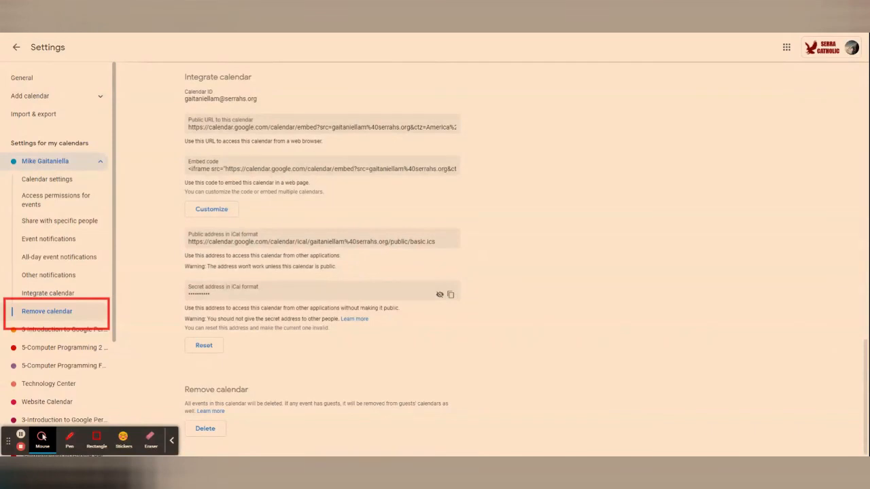
{"action": "left_click", "coordinate": [97, 440]}
{"action": "mouse_move", "coordinate": [178, 382]}
{"action": "left_mouse_down"}
{"action": "mouse_move", "coordinate": [216, 406]}
{"action": "mouse_move", "coordinate": [420, 440]}
{"action": "mouse_move", "coordinate": [469, 439]}
{"action": "left_mouse_up"}
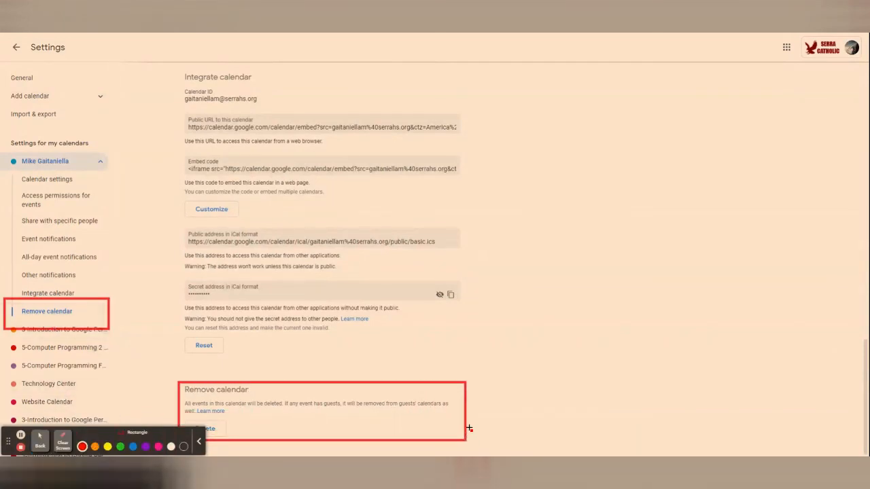
{"action": "left_click", "coordinate": [47, 445]}
{"action": "left_click", "coordinate": [172, 442]}
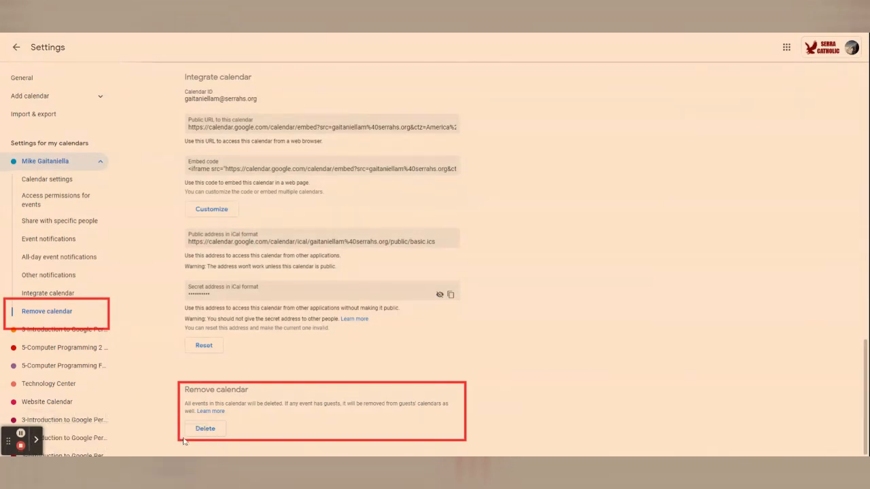